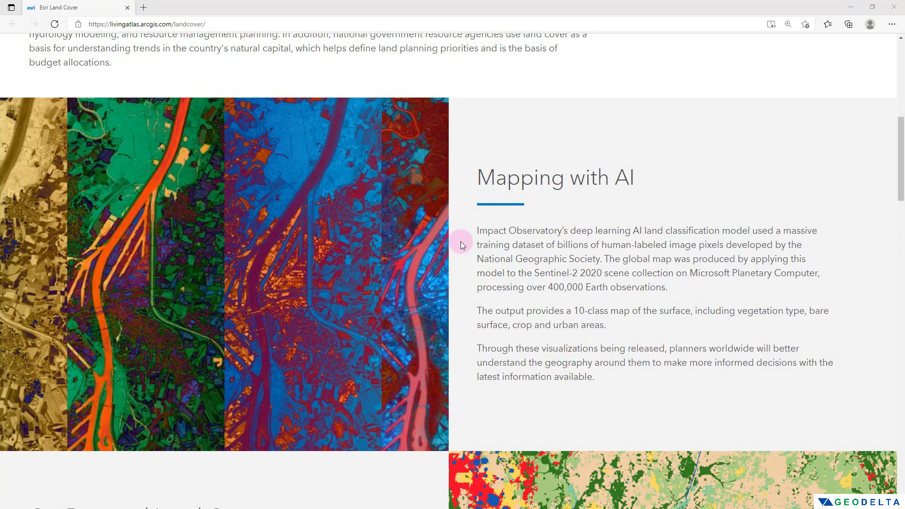
Read through the Esri Land Cover page and access the map from the Enabling the Entire GIS Community section.
scroll(411, 323, down, 7)
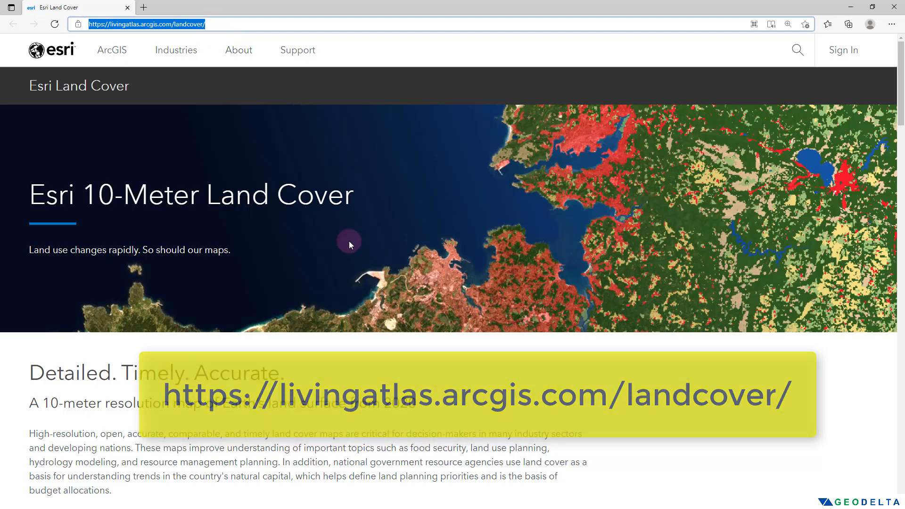
scroll(350, 238, down, 10)
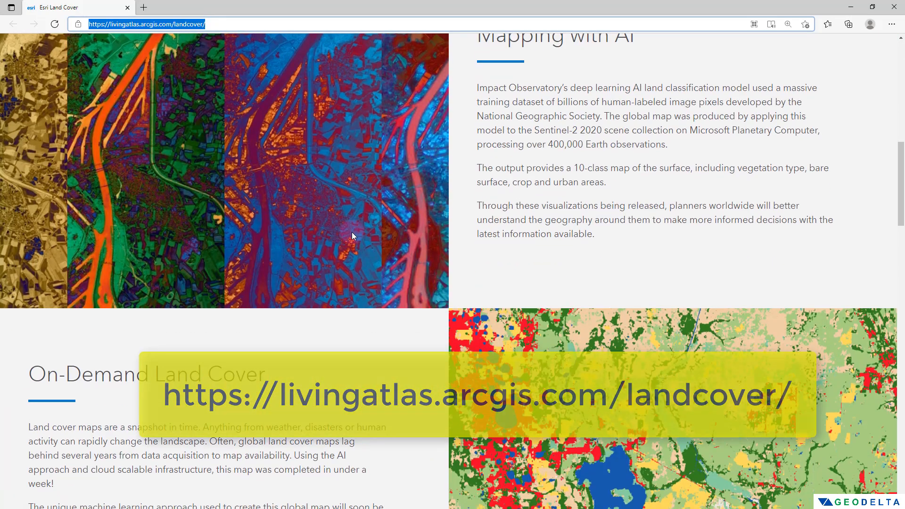
scroll(364, 274, down, 10)
scroll(381, 268, up, 14)
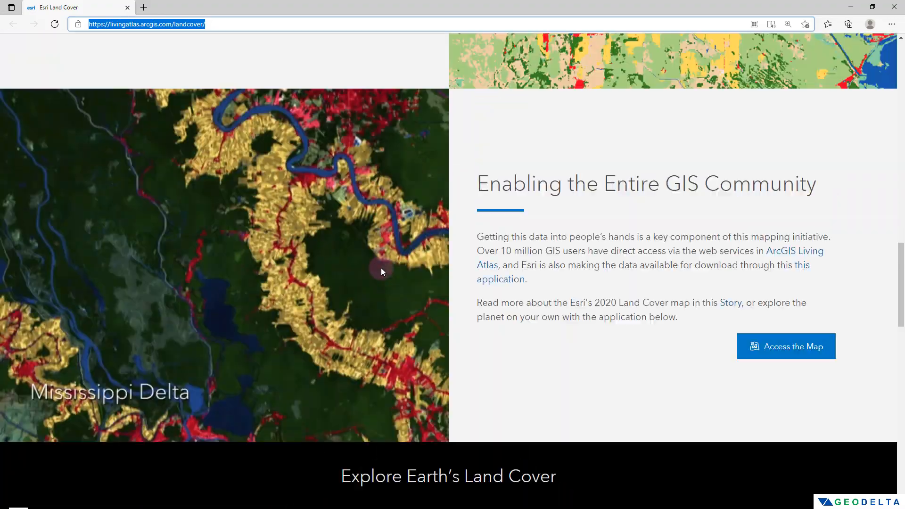
scroll(381, 267, up, 1)
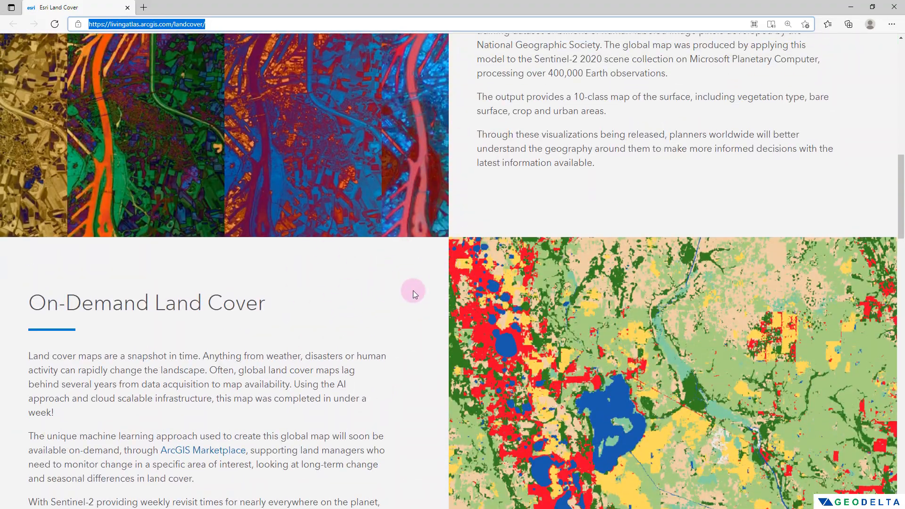
scroll(415, 289, down, 12)
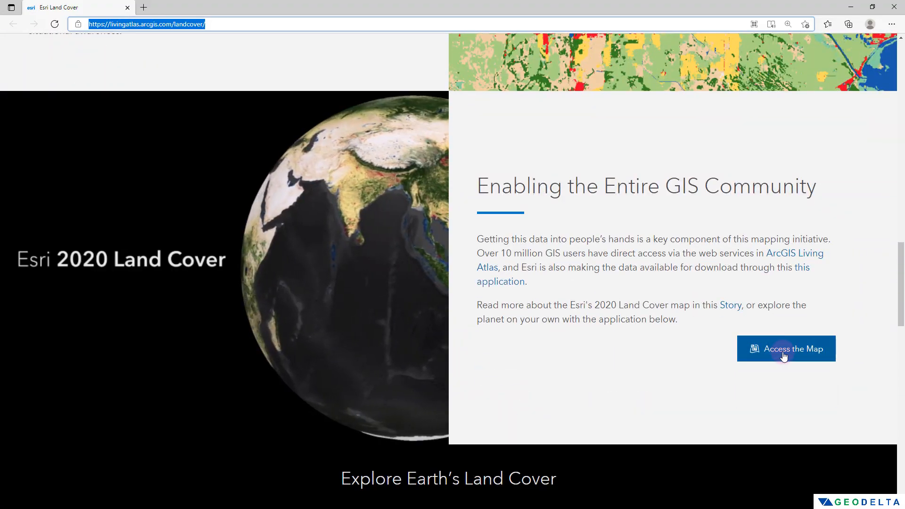
click(784, 356)
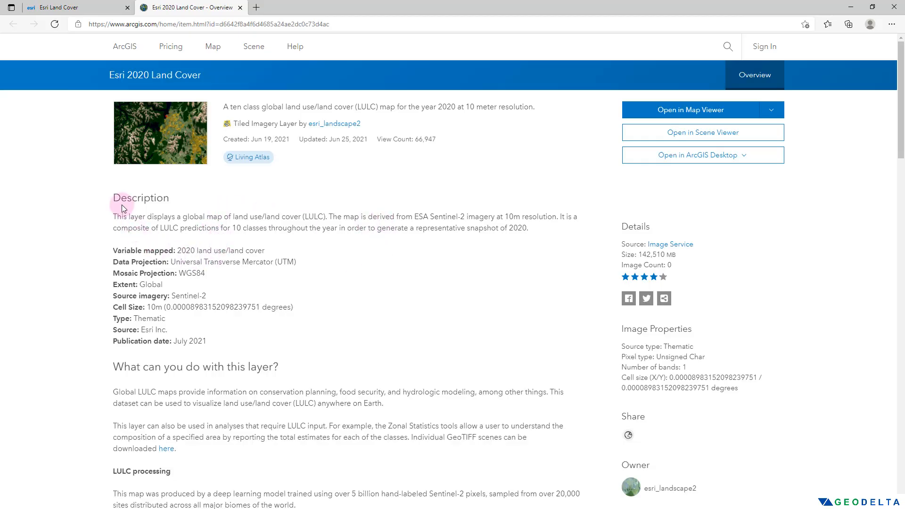
Read the description on the Esri 2020 Land Cover item page and open the layer in Map Viewer.
drag(114, 216, 522, 228)
click(225, 320)
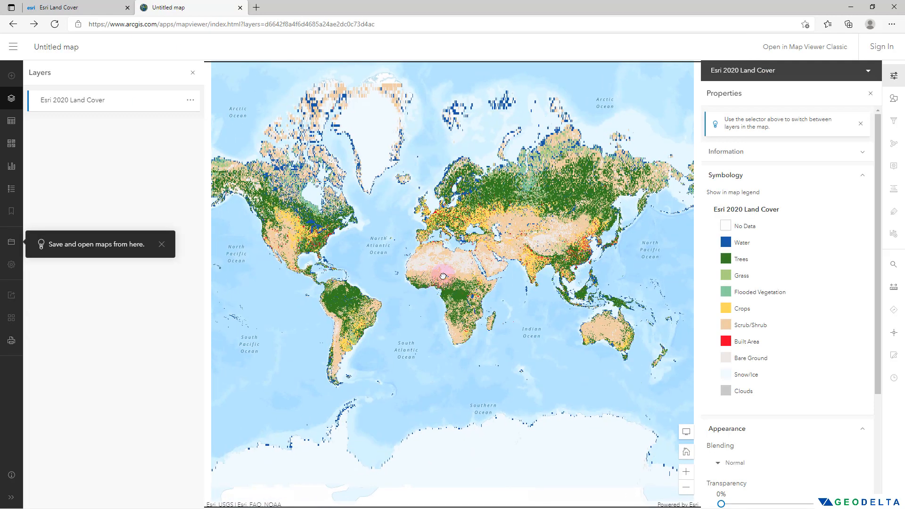
Examine the land cover classes on the map at world scale and in closer detail across Europe.
drag(515, 277, 476, 274)
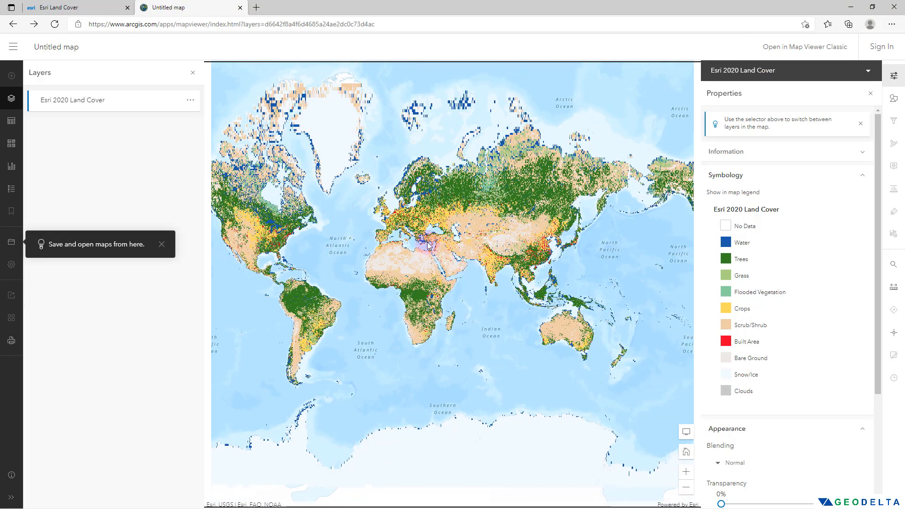
scroll(421, 225, up, 1)
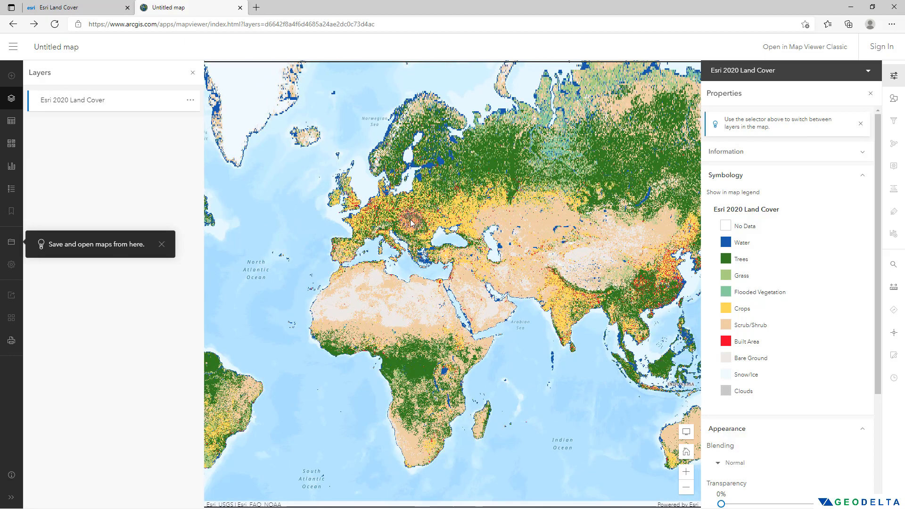
scroll(411, 222, up, 3)
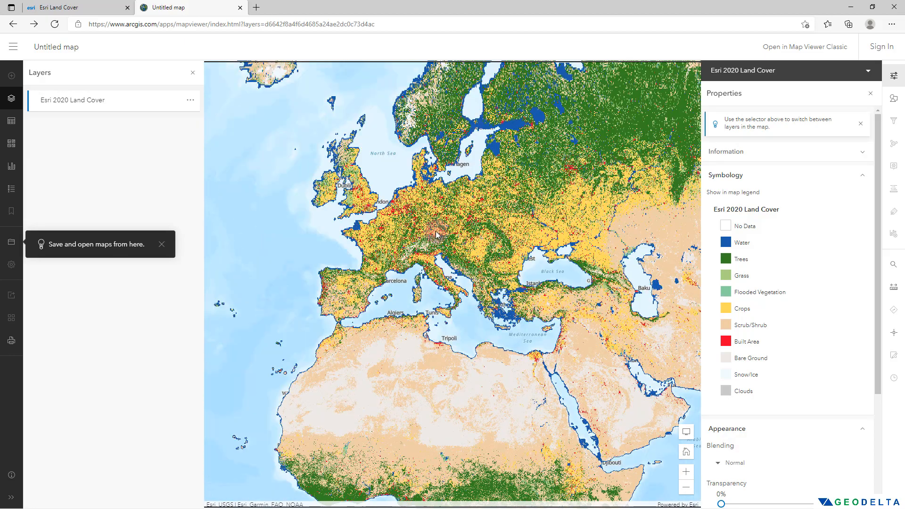
scroll(432, 230, up, 1)
scroll(411, 225, up, 3)
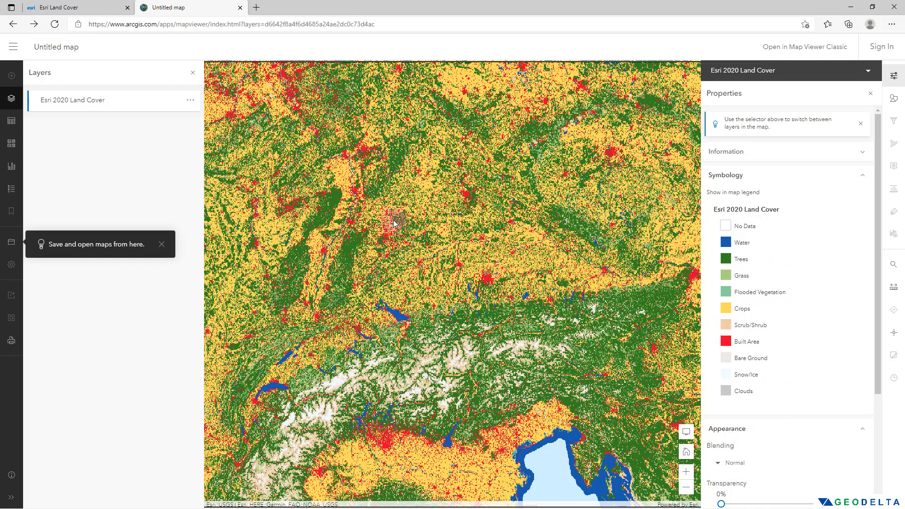
scroll(509, 286, up, 1)
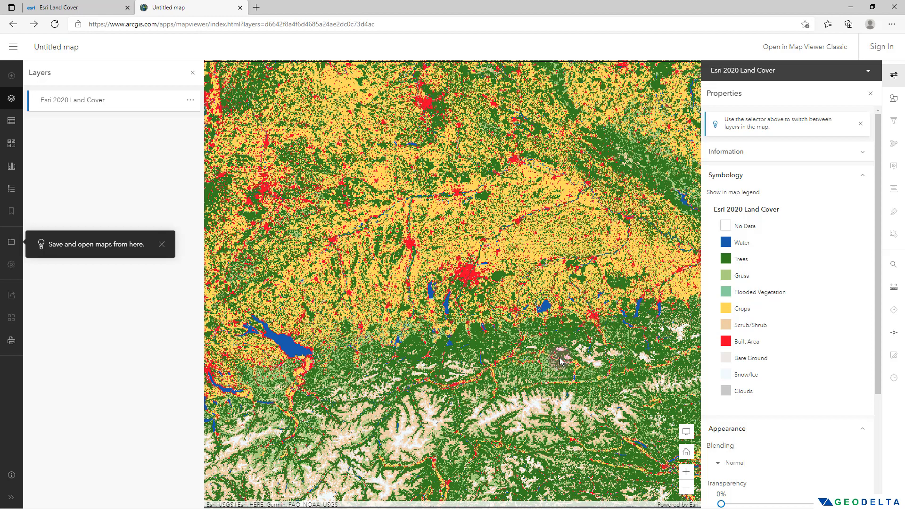
scroll(531, 371, down, 5)
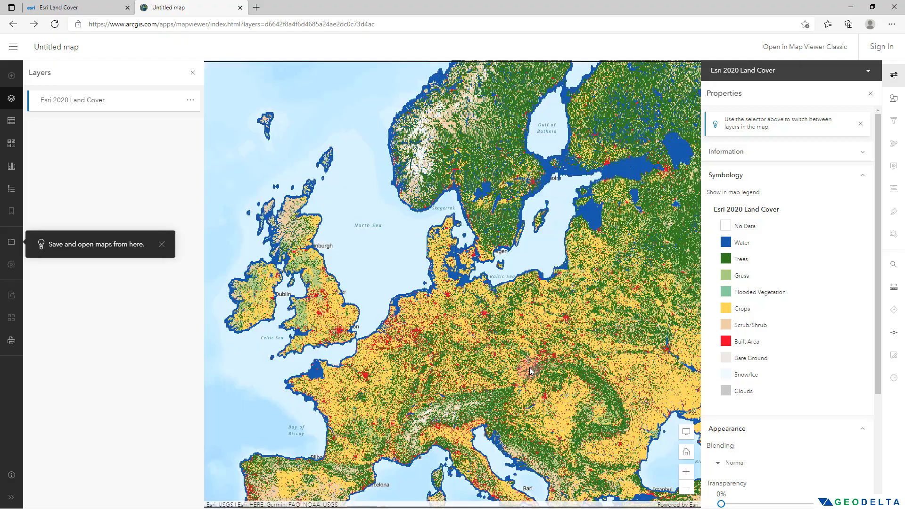
drag(547, 362, 455, 357)
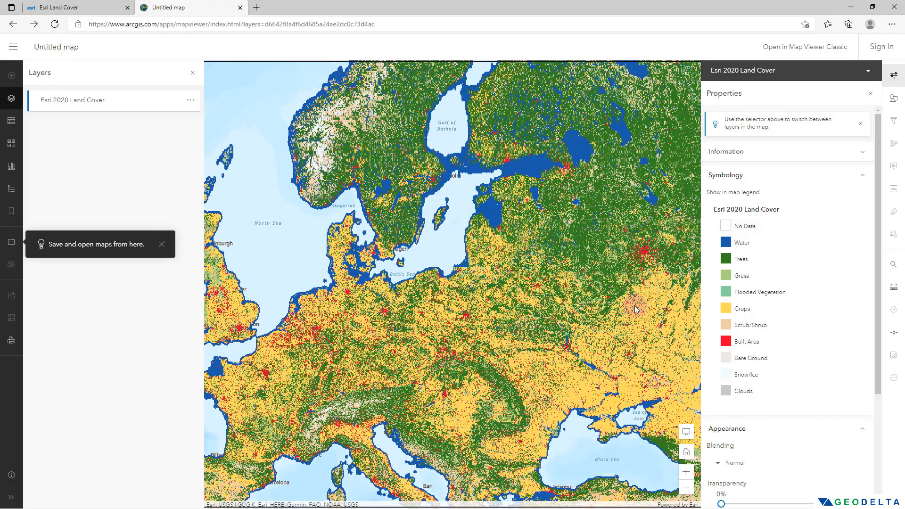
drag(632, 307, 395, 346)
scroll(487, 340, down, 5)
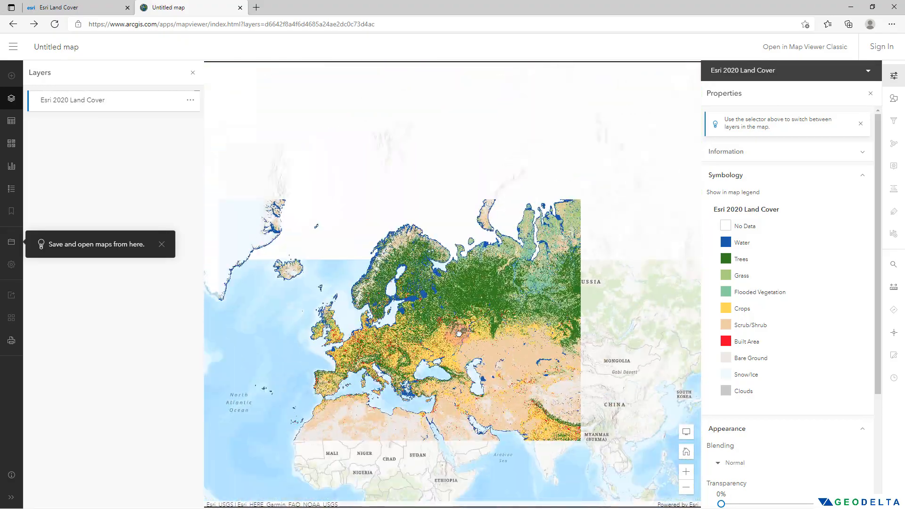
Raise the Esri 2020 Land Cover layer's transparency to 96% and 100% to inspect the basemap over eastern China.
scroll(572, 366, down, 5)
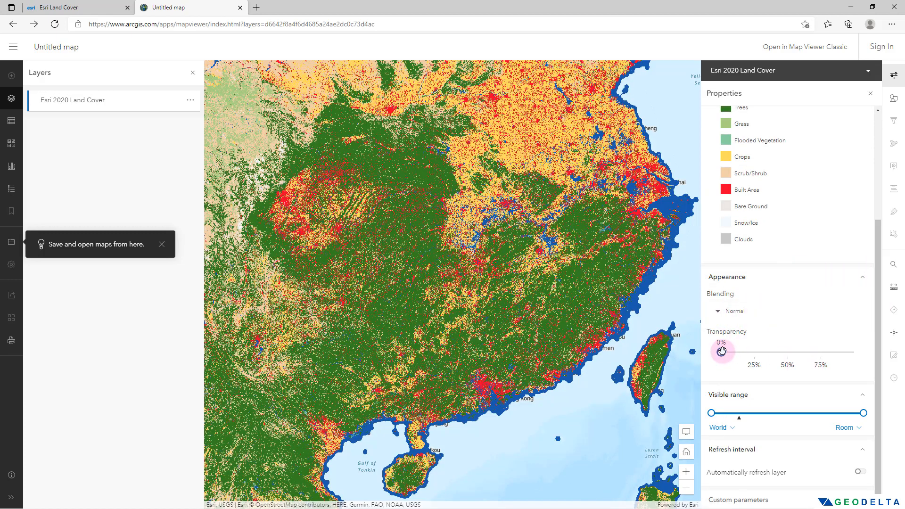
drag(722, 351, 849, 354)
drag(515, 361, 514, 409)
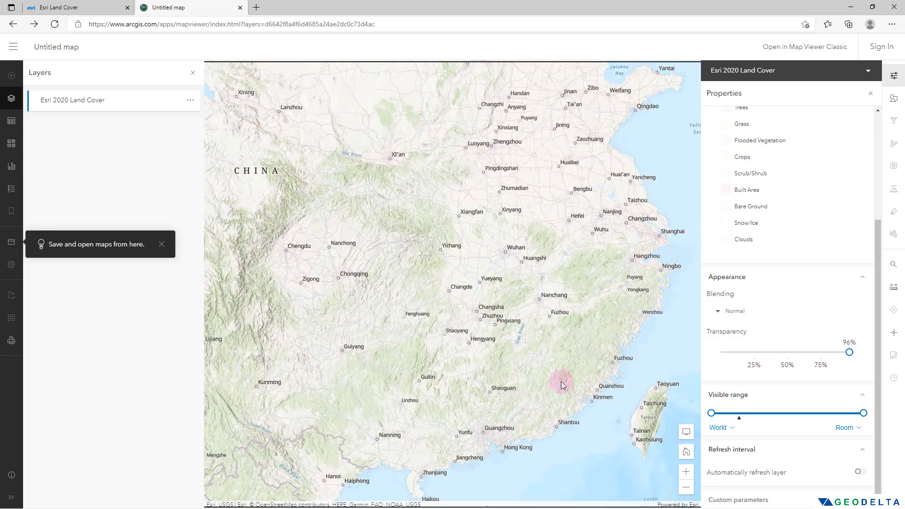
drag(604, 278, 489, 378)
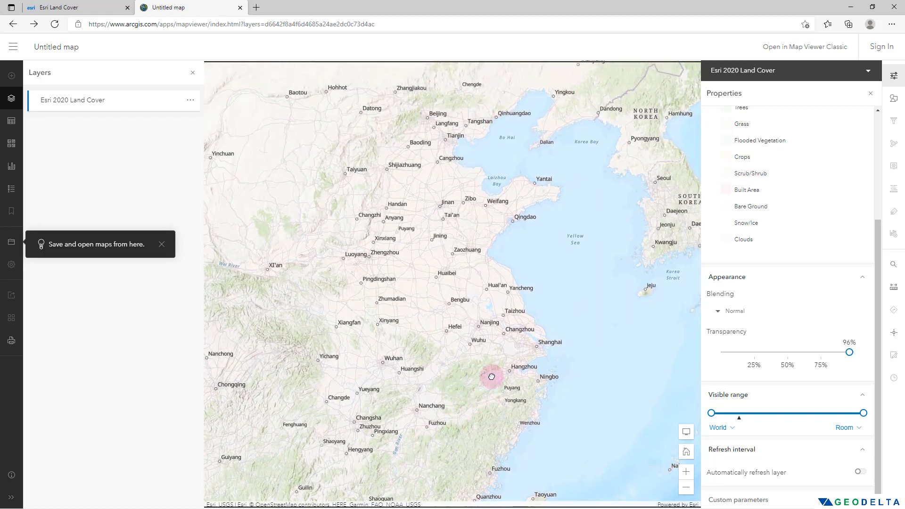
double_click(493, 324)
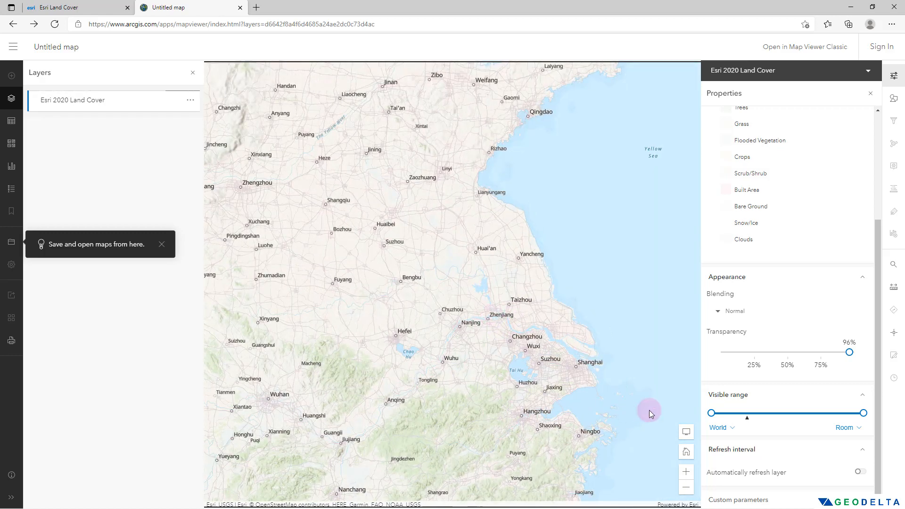
drag(849, 352, 856, 351)
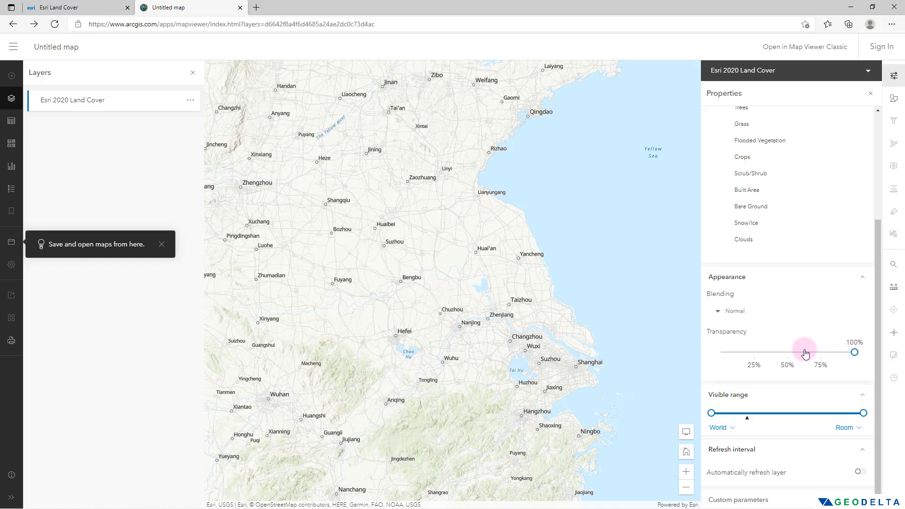
Set the land cover layer's transparency to 13% and view the classes over China and Southeast Asia.
drag(855, 352, 738, 353)
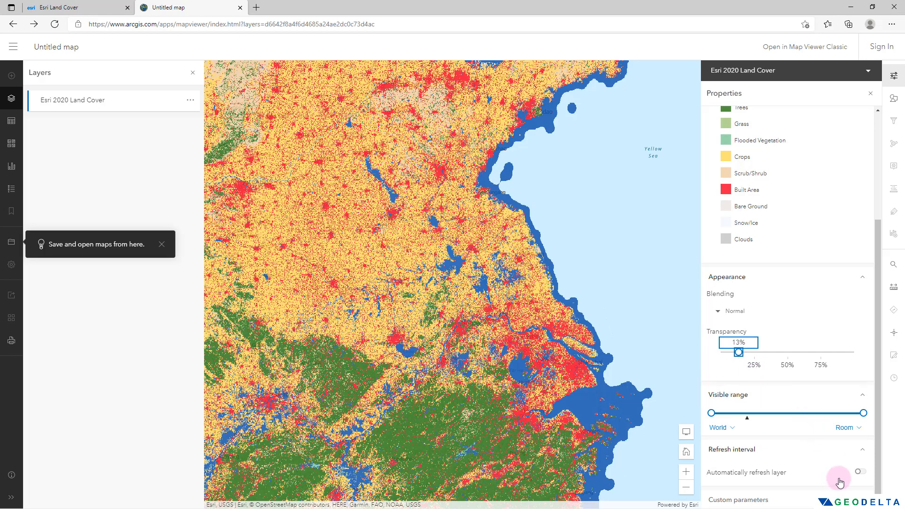
scroll(536, 337, down, 3)
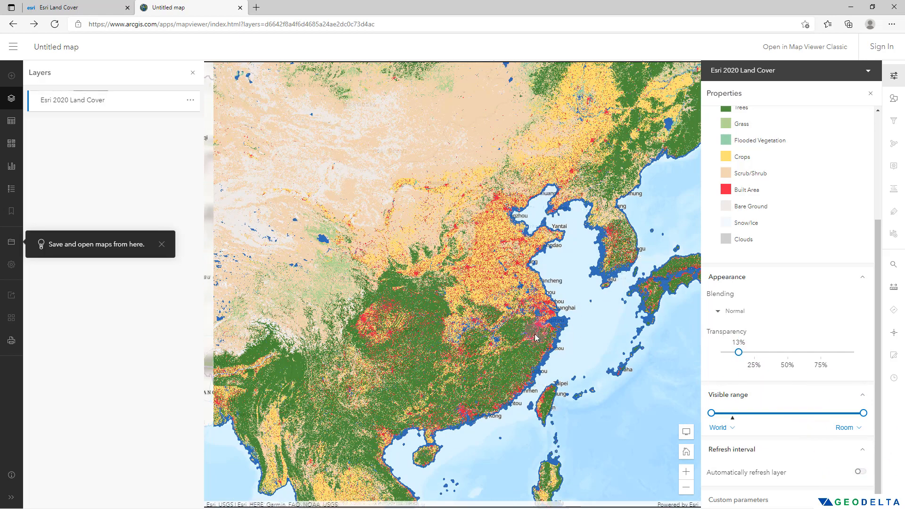
drag(487, 400, 516, 328)
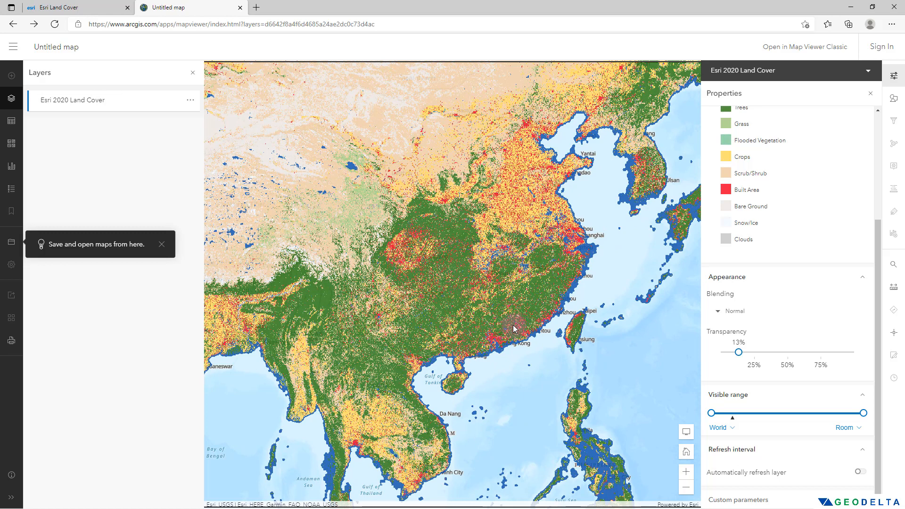
Return to the Esri Land Cover page, open the linked download application and dismiss its introductory message.
click(87, 9)
key(ctrl+l)
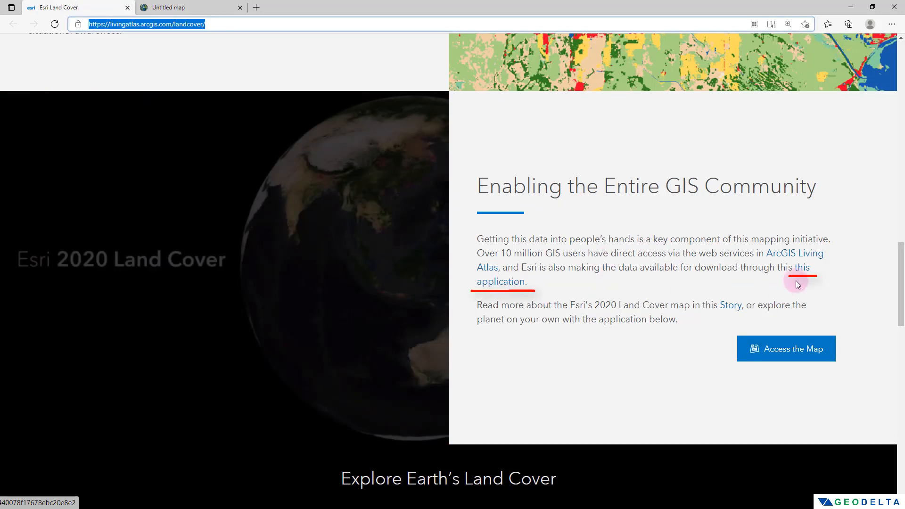
click(509, 283)
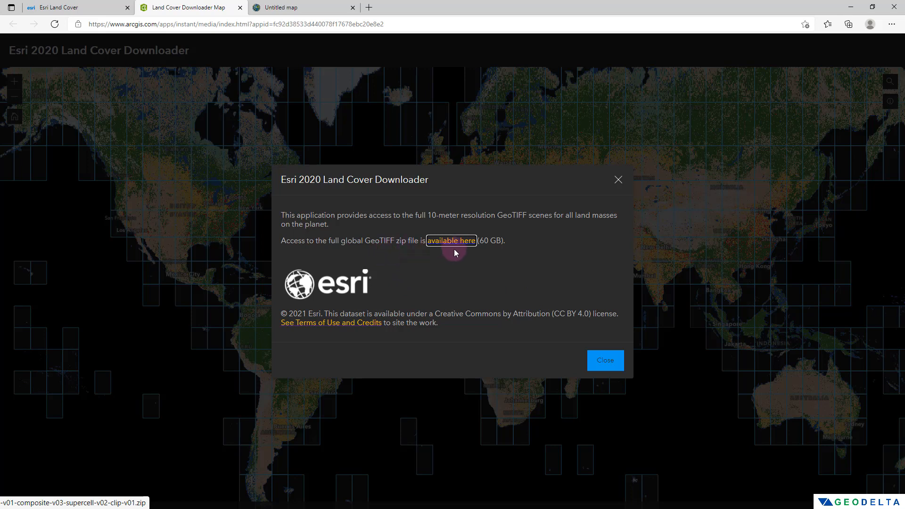
drag(479, 242, 501, 245)
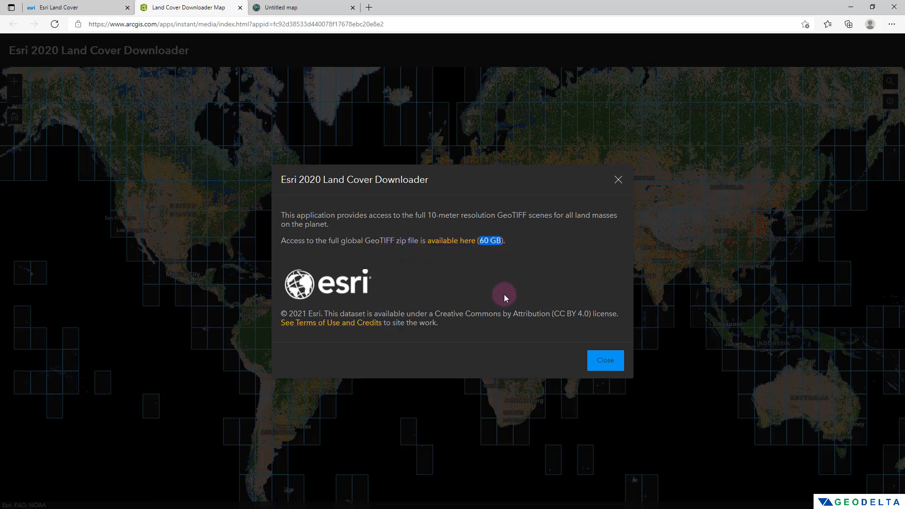
click(601, 362)
Examine the downloadable scene grid on the Land Cover Downloader map, from the whole world down to Western Europe.
drag(691, 377, 564, 378)
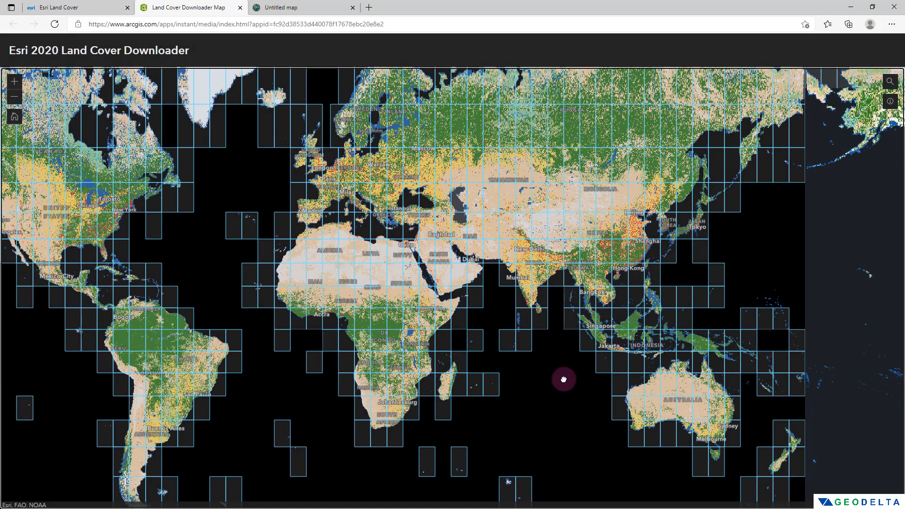
drag(528, 290, 619, 373)
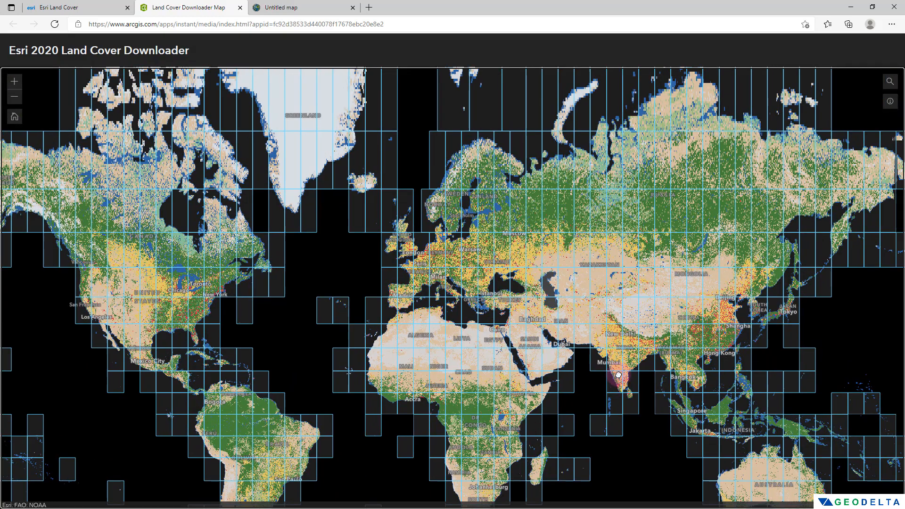
scroll(517, 248, up, 1)
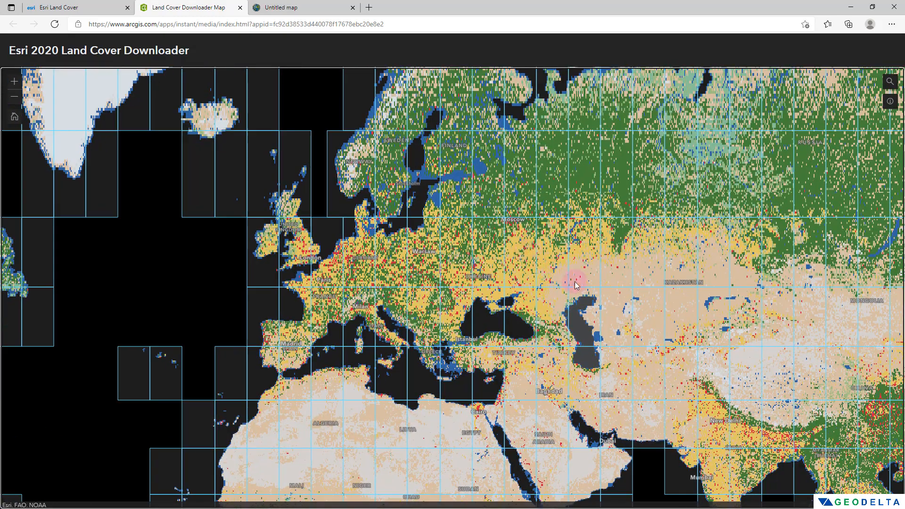
scroll(384, 297, up, 1)
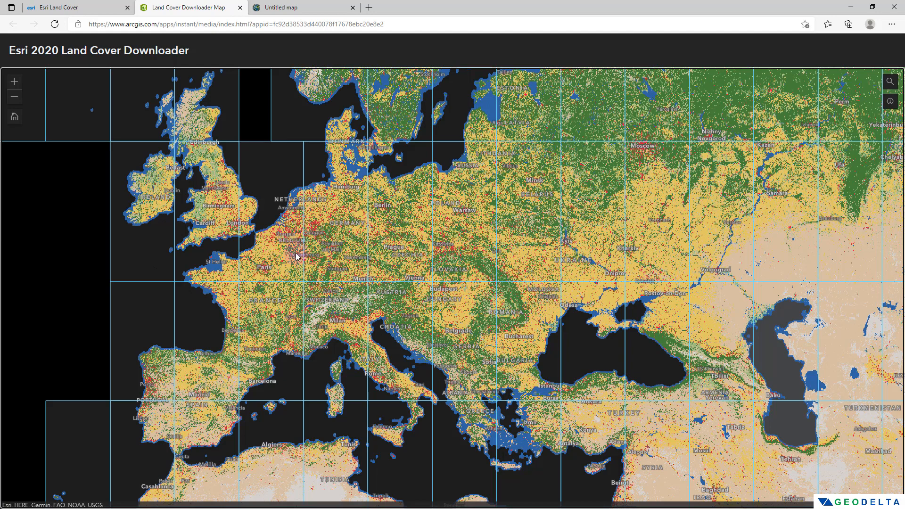
scroll(290, 247, up, 1)
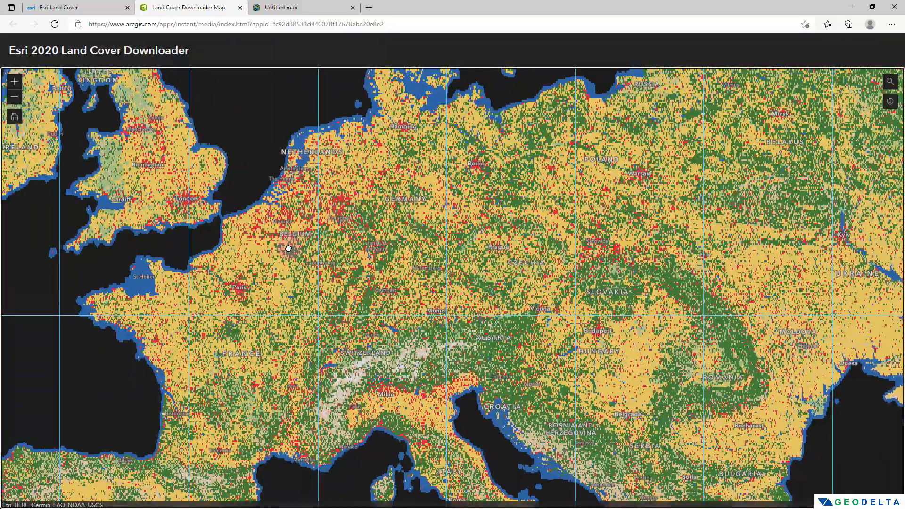
scroll(288, 249, up, 1)
drag(289, 248, 340, 262)
scroll(340, 262, down, 1)
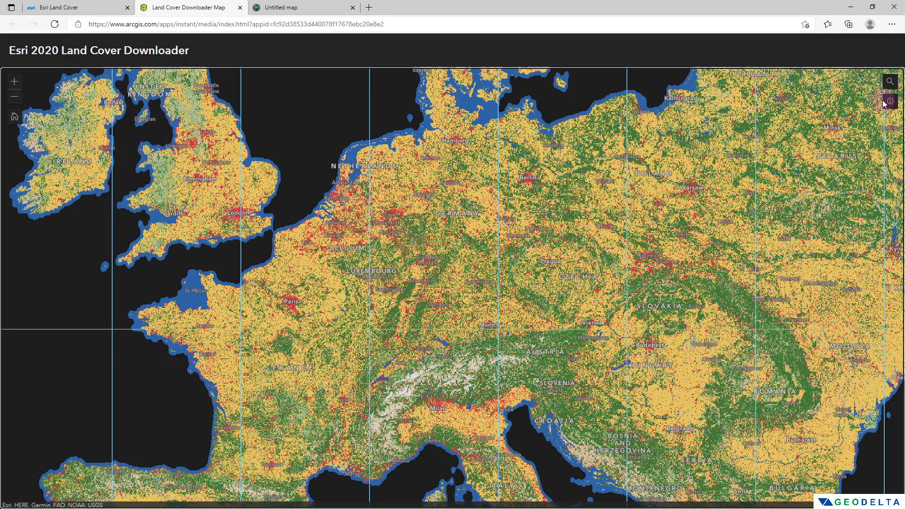
Check the downloader's location search and bring the Netherlands, Belgium and western Germany into close view.
click(889, 83)
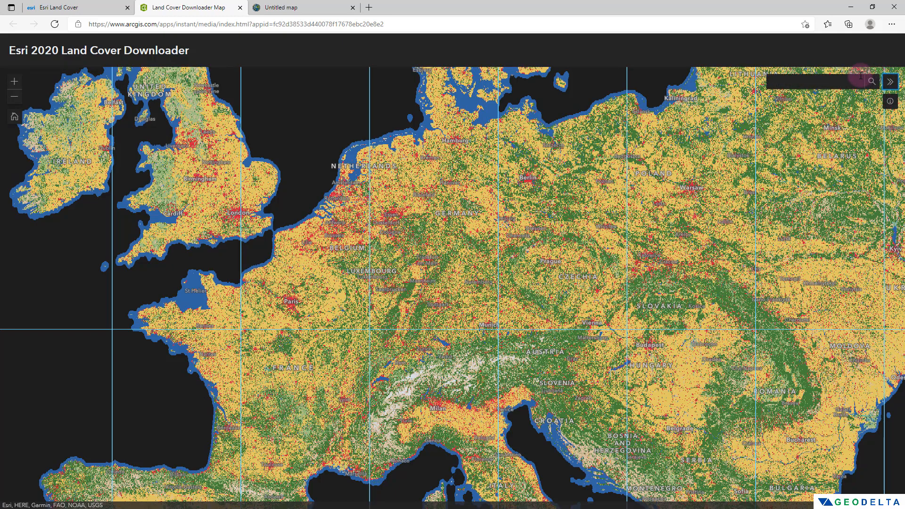
click(376, 302)
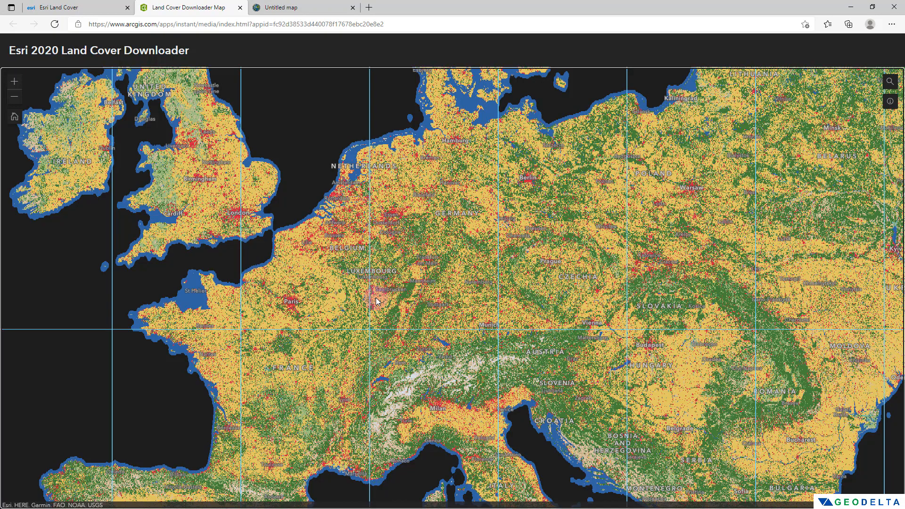
scroll(338, 270, up, 1)
drag(346, 244, 400, 344)
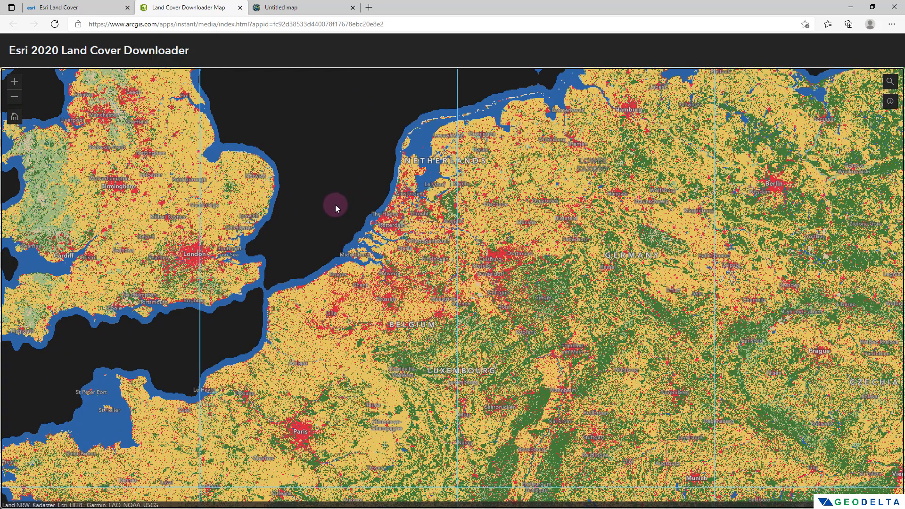
Download land cover scene 31U, the tile covering Belgium, the western Netherlands and northern France.
click(330, 197)
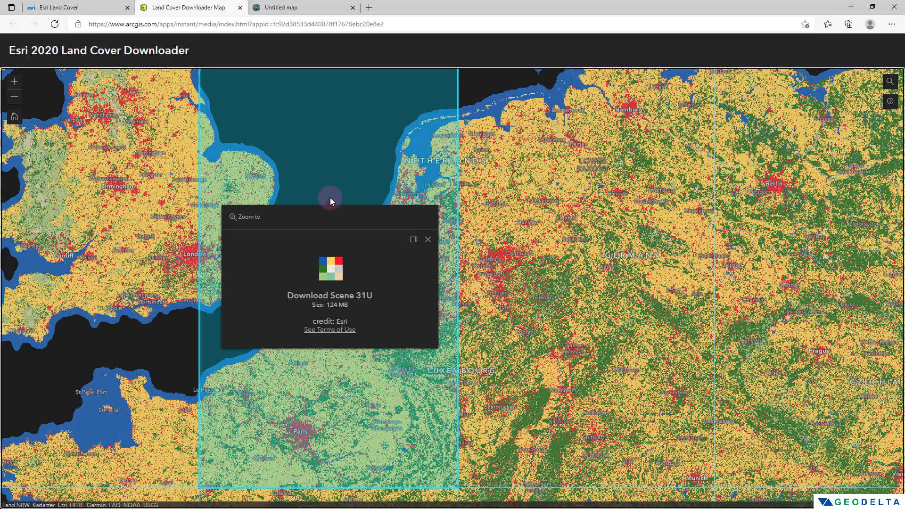
click(358, 297)
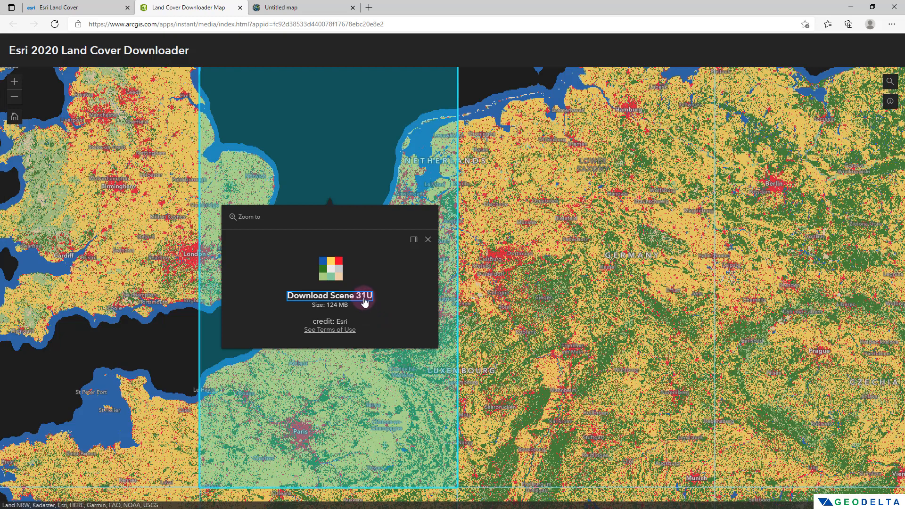
click(363, 298)
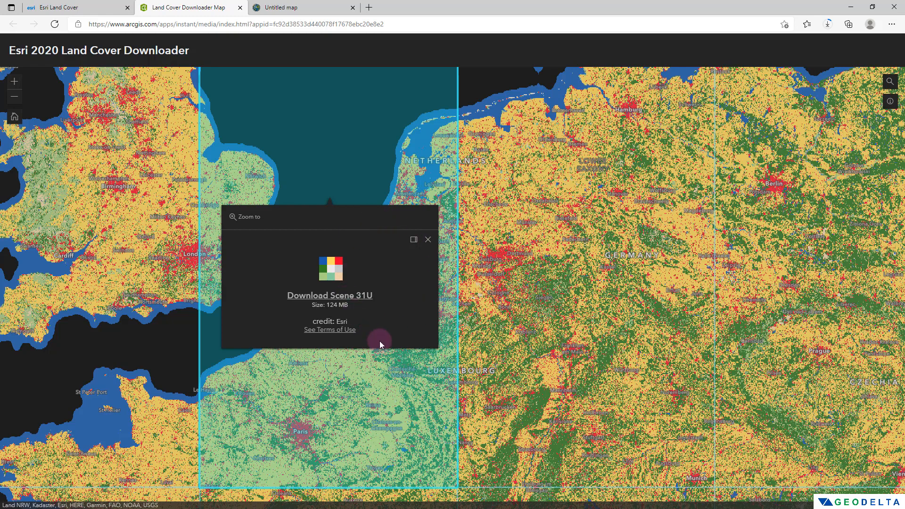
Open the scene's terms of use and highlight the dataset's Creative Commons licence statement in the attribution credits.
click(336, 331)
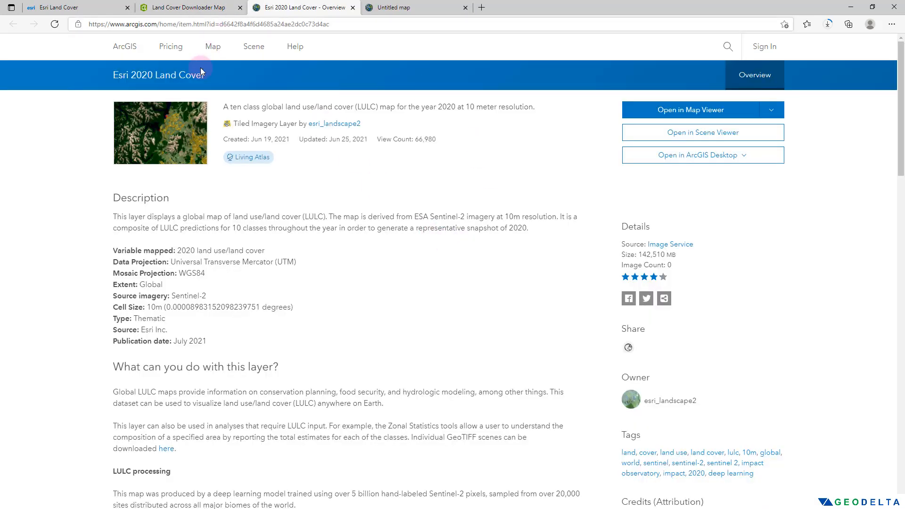
scroll(399, 175, down, 8)
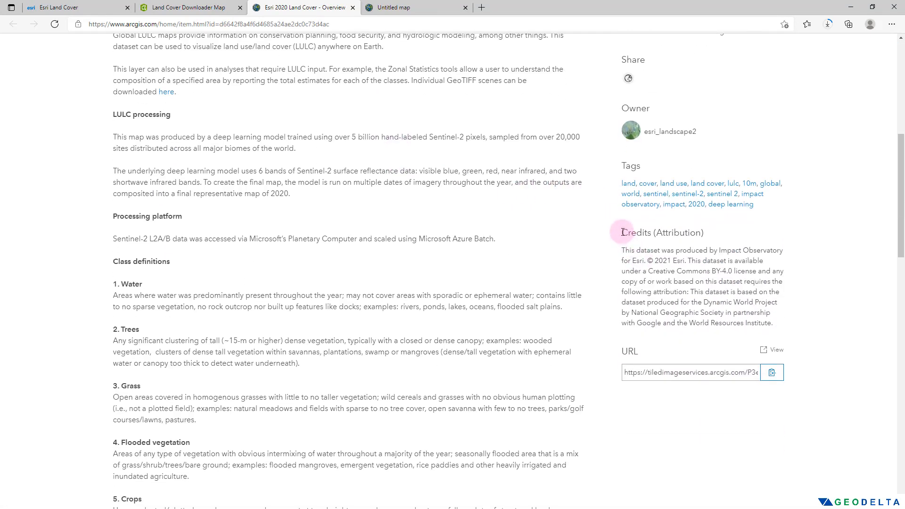
double_click(689, 260)
drag(690, 261, 729, 273)
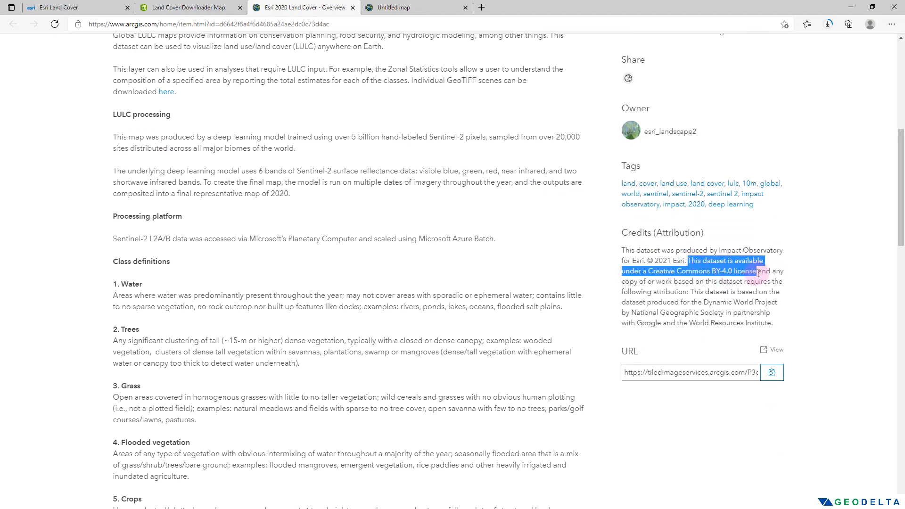
click(745, 323)
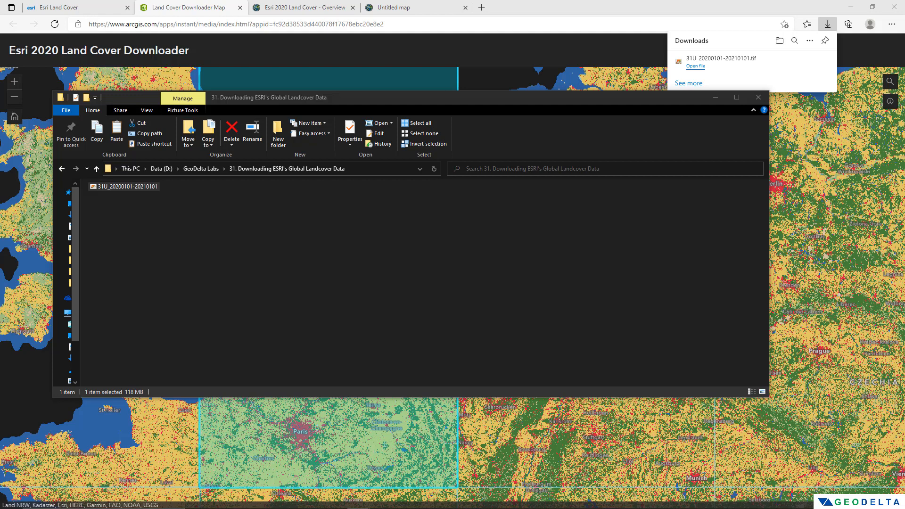
Switch to ArcMap and add the downloaded raster 31U_20200101-20210101.tif from the "31. Downloading ESRI's Global Landcover Data" folder to the map.
click(826, 24)
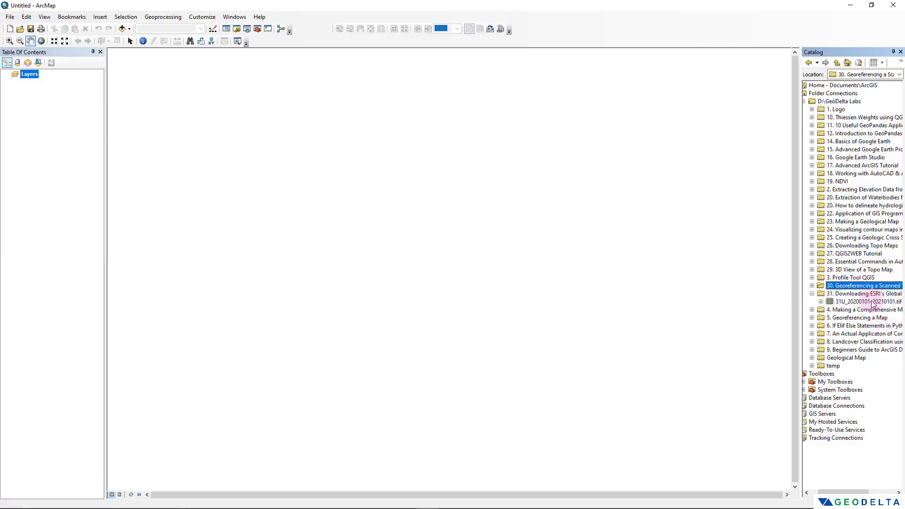
click(864, 294)
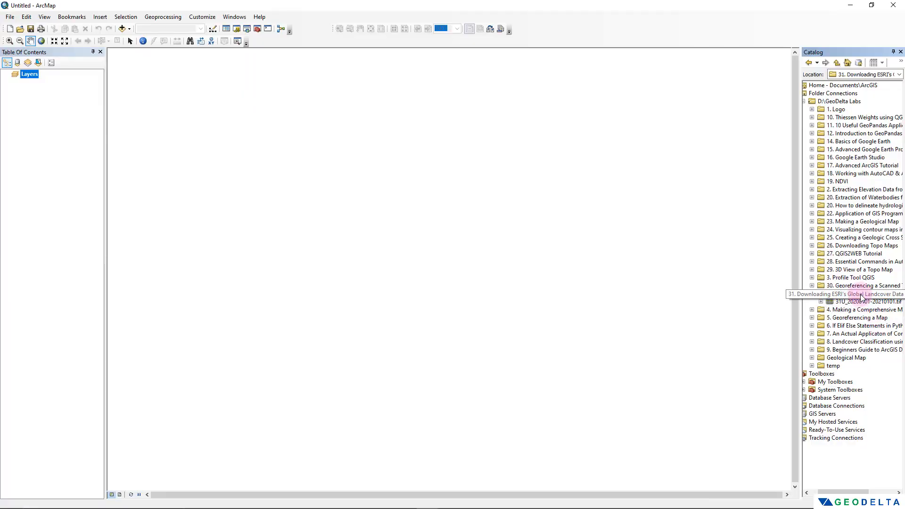
click(868, 302)
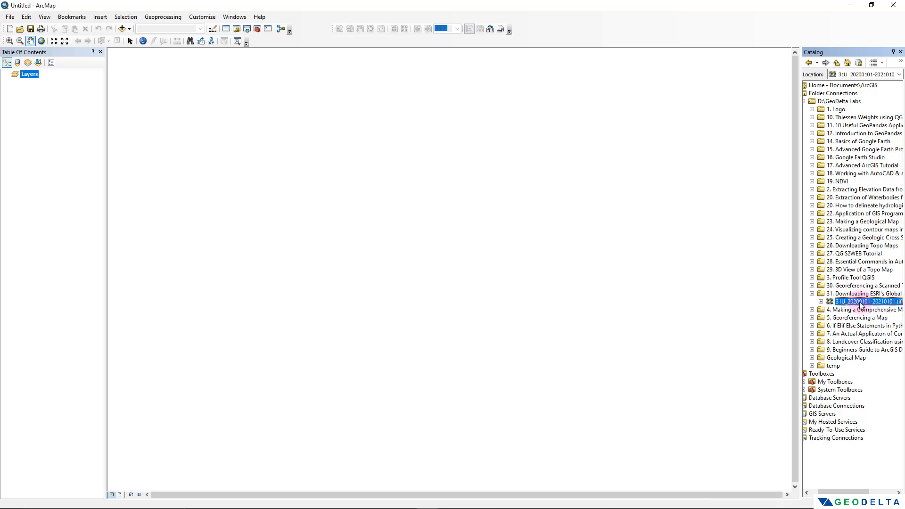
drag(860, 304, 433, 258)
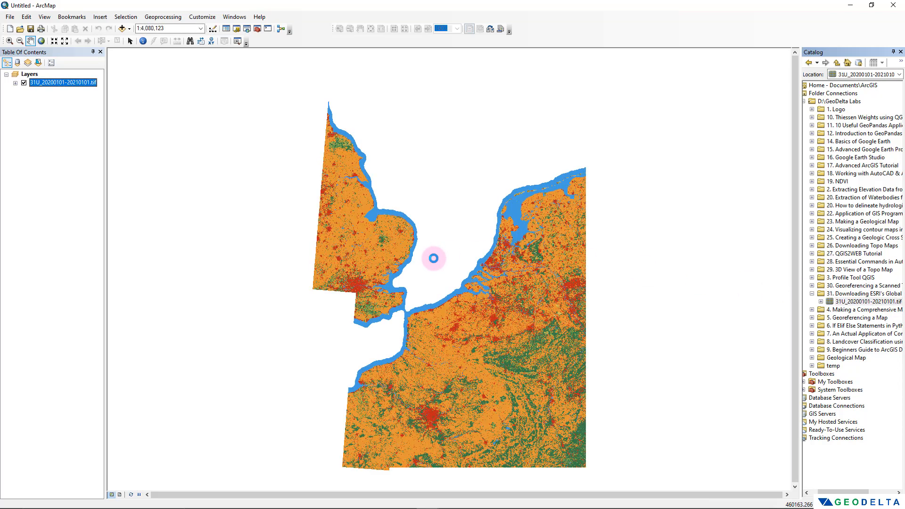
scroll(514, 393, up, 1)
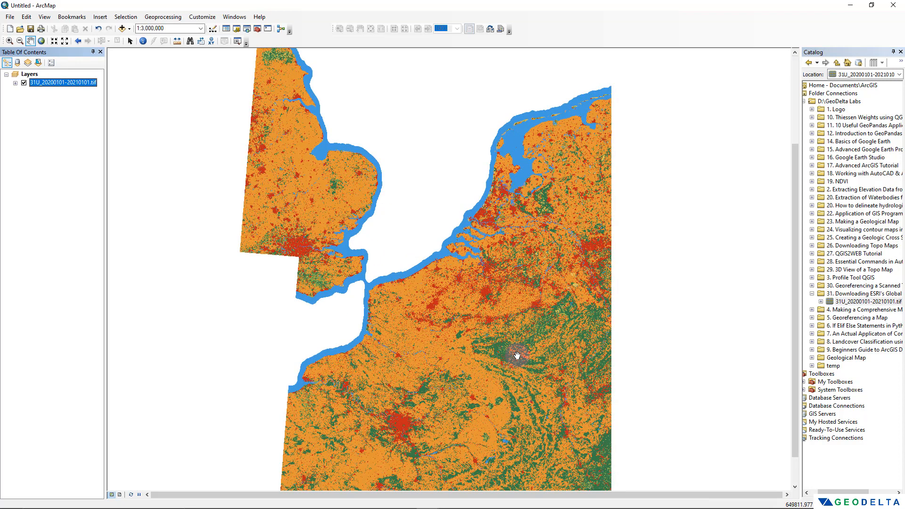
scroll(517, 356, down, 1)
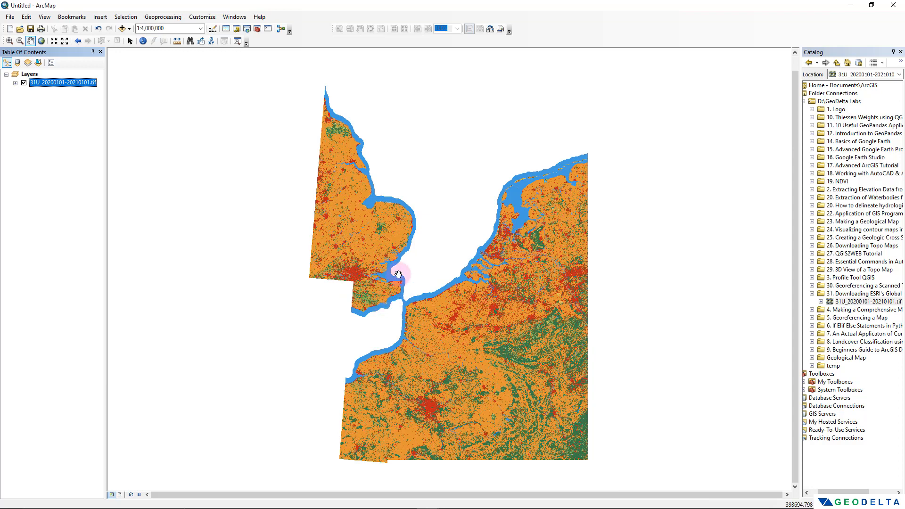
Inspect the spatial reference in the land cover raster's layer properties and close them.
right_click(62, 82)
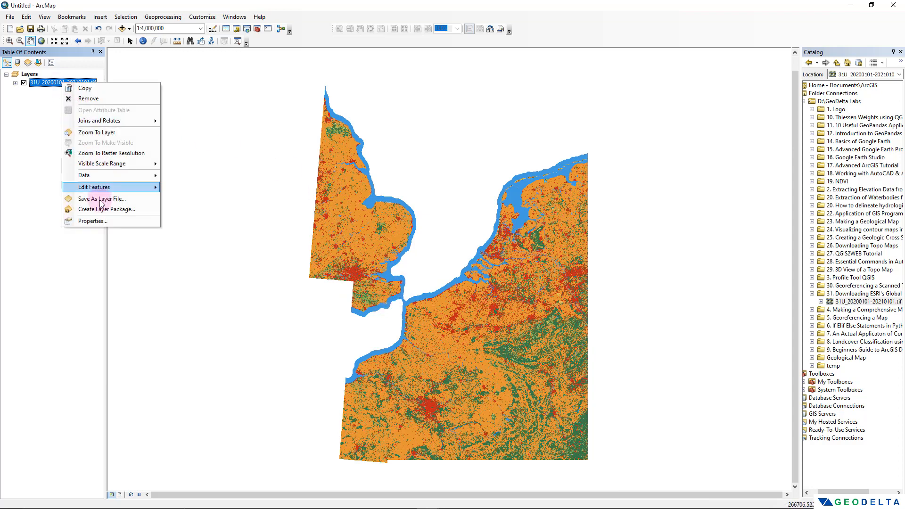
click(96, 221)
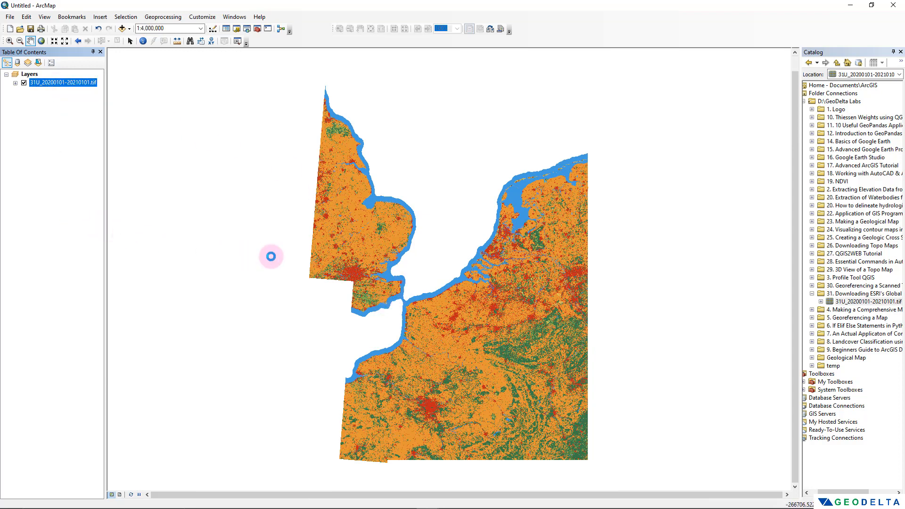
click(322, 160)
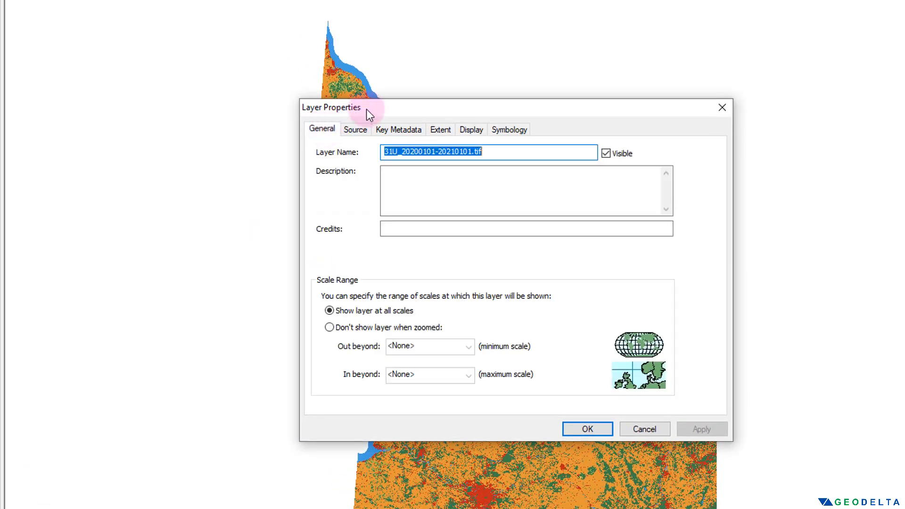
drag(367, 109, 82, 122)
click(71, 141)
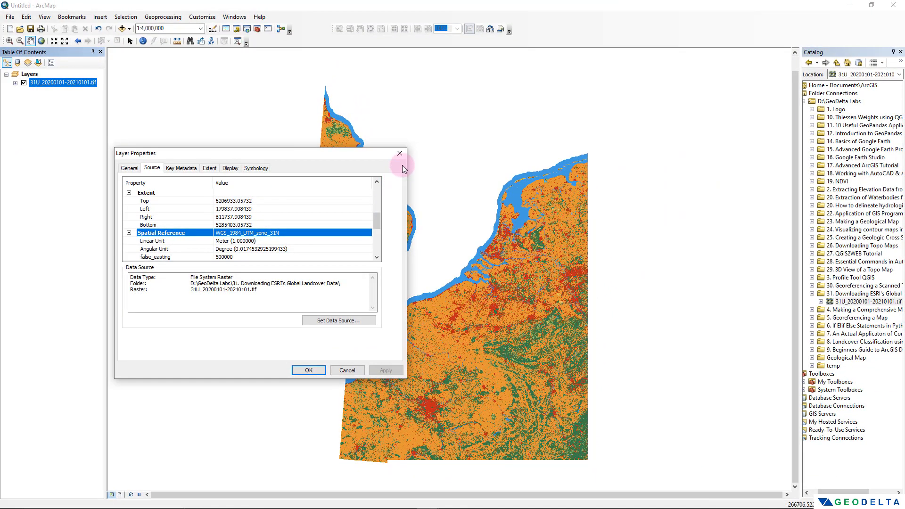
click(401, 157)
Add the Belgium_GCS_WGS1984 shapefile to the map over the land cover raster.
scroll(505, 258, up, 3)
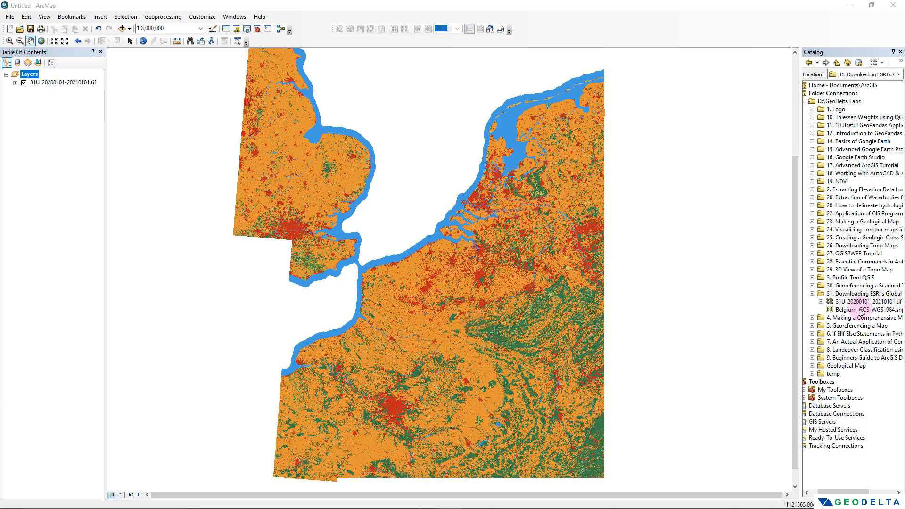
click(859, 311)
drag(859, 311, 309, 191)
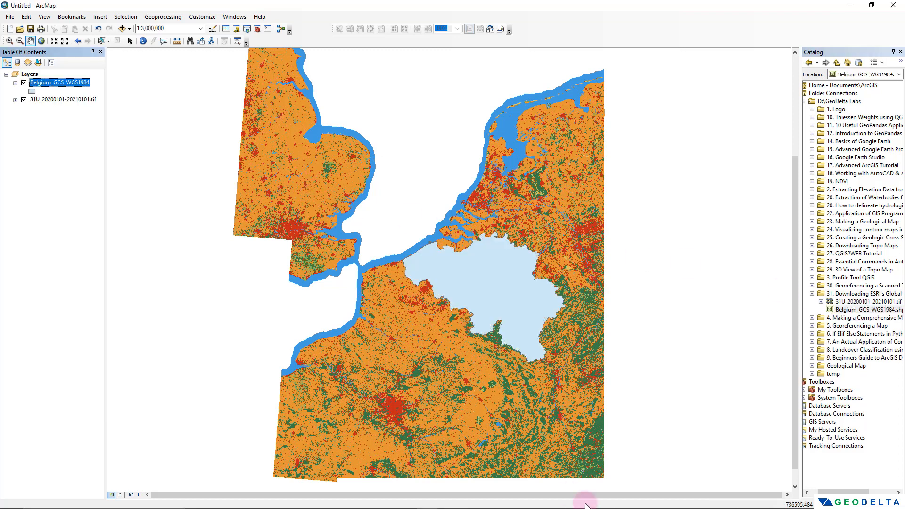
scroll(542, 292, up, 1)
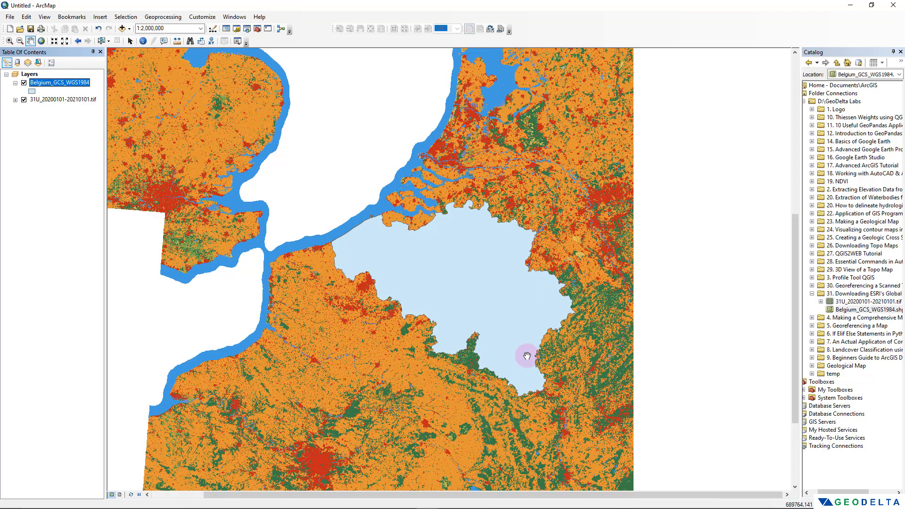
scroll(514, 348, up, 1)
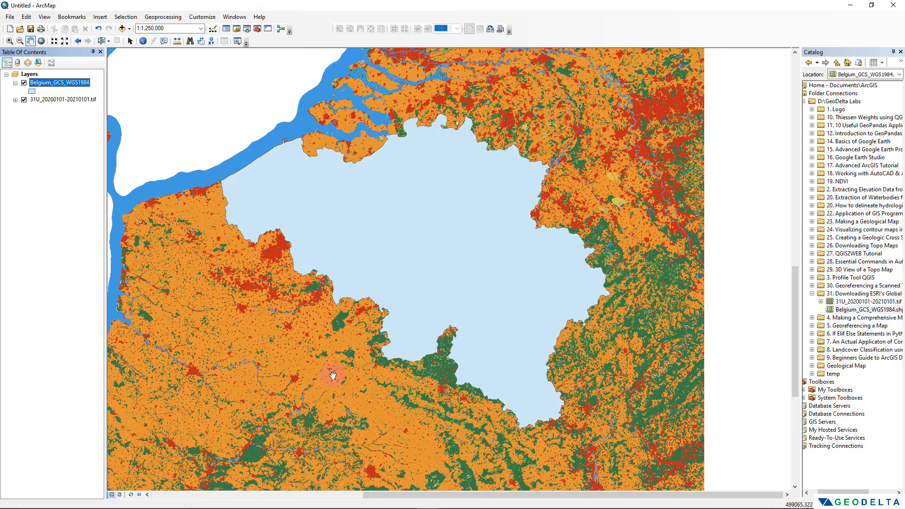
scroll(580, 360, down, 1)
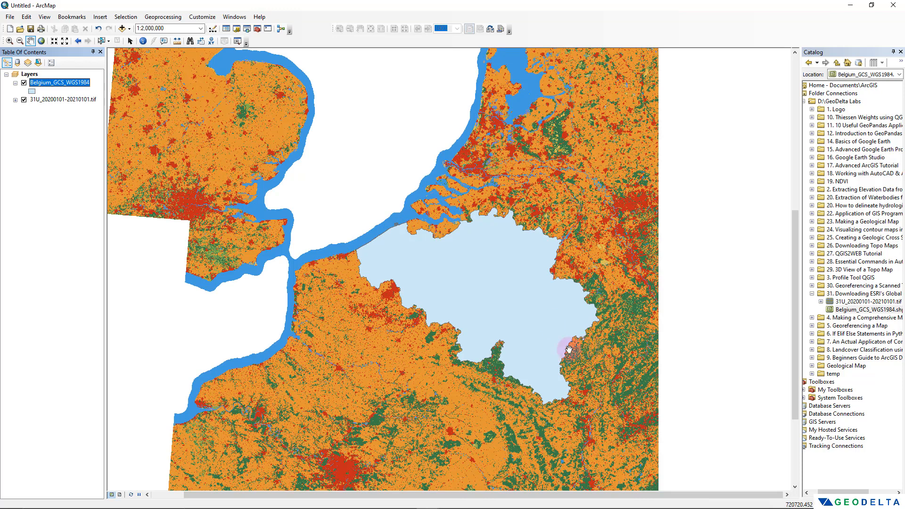
Check the coordinate system in the Belgium boundary layer's source properties and close them.
click(80, 102)
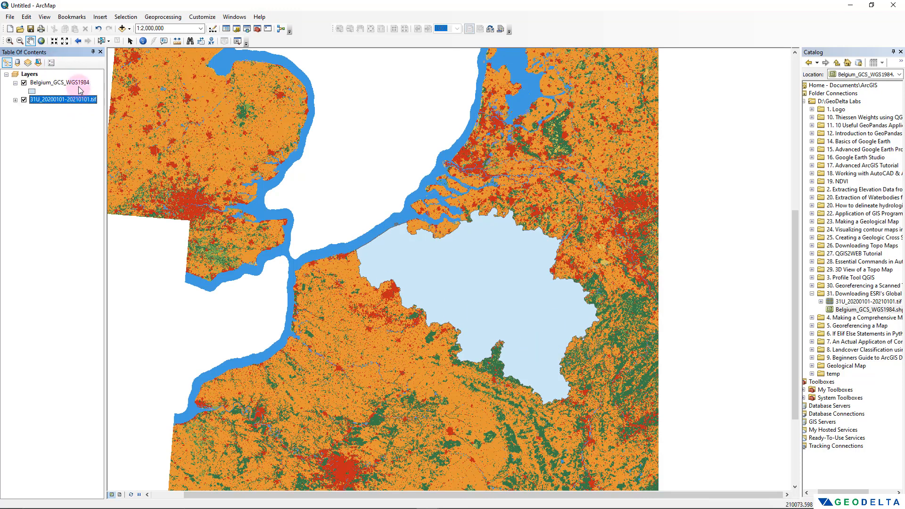
click(79, 85)
click(79, 102)
click(76, 88)
click(75, 85)
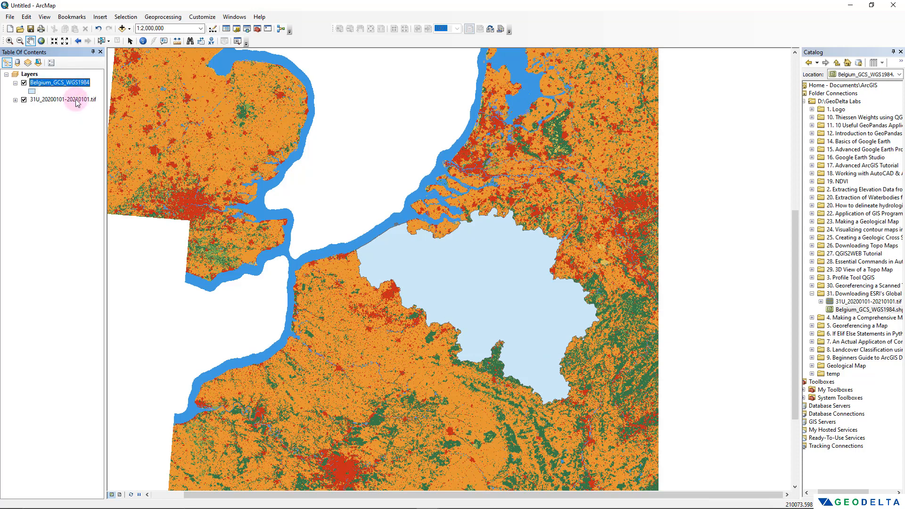
click(77, 100)
click(75, 86)
right_click(75, 87)
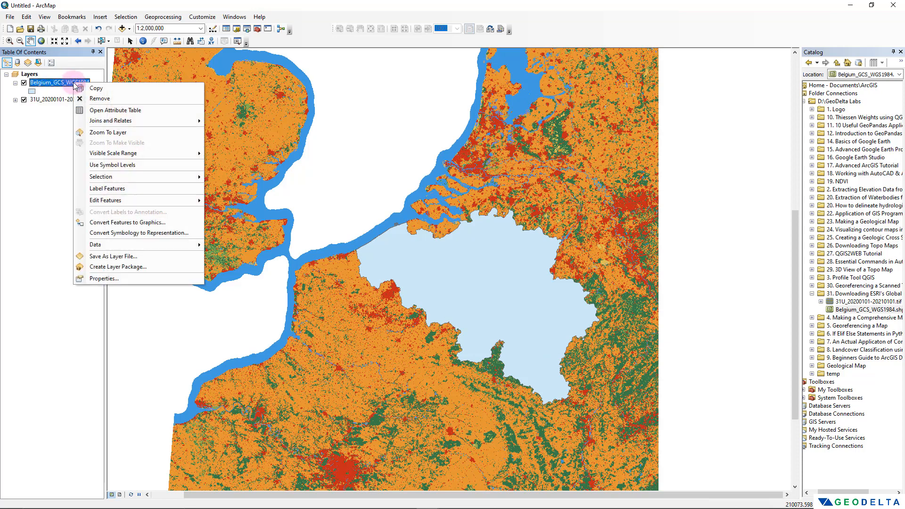
click(109, 281)
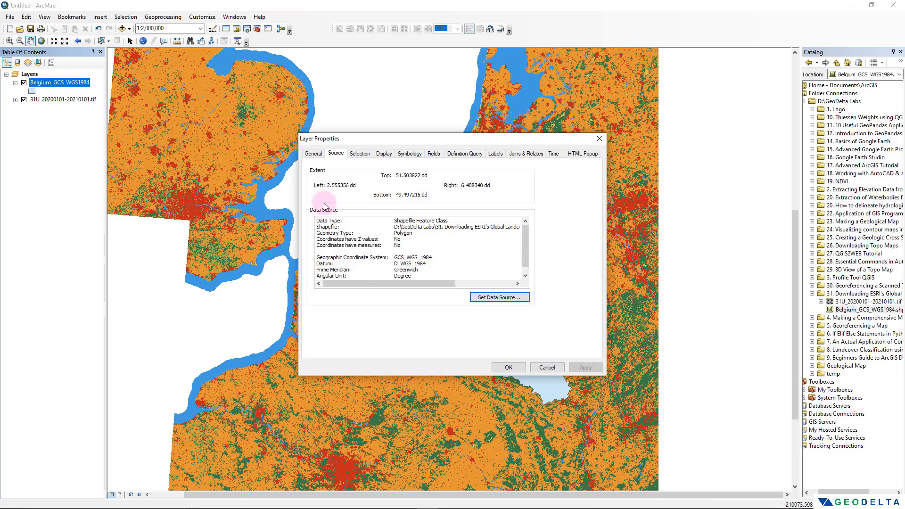
drag(473, 140, 279, 165)
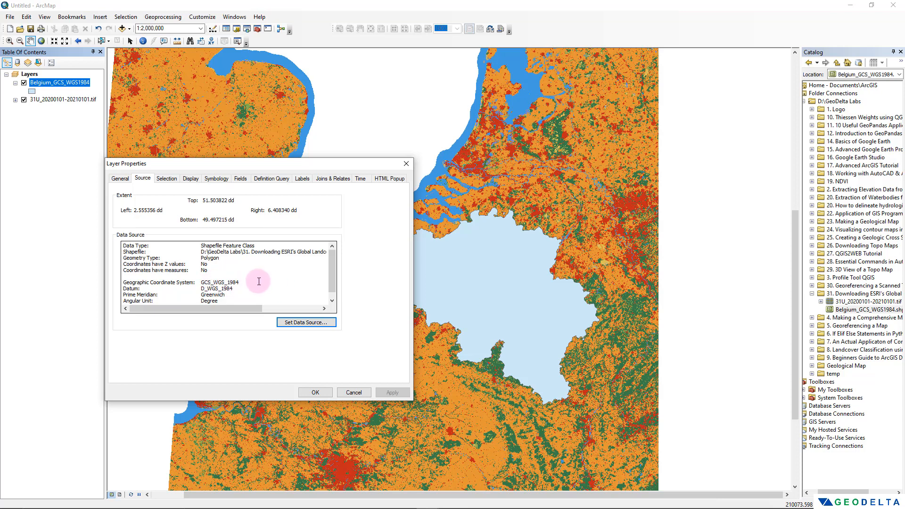
click(407, 164)
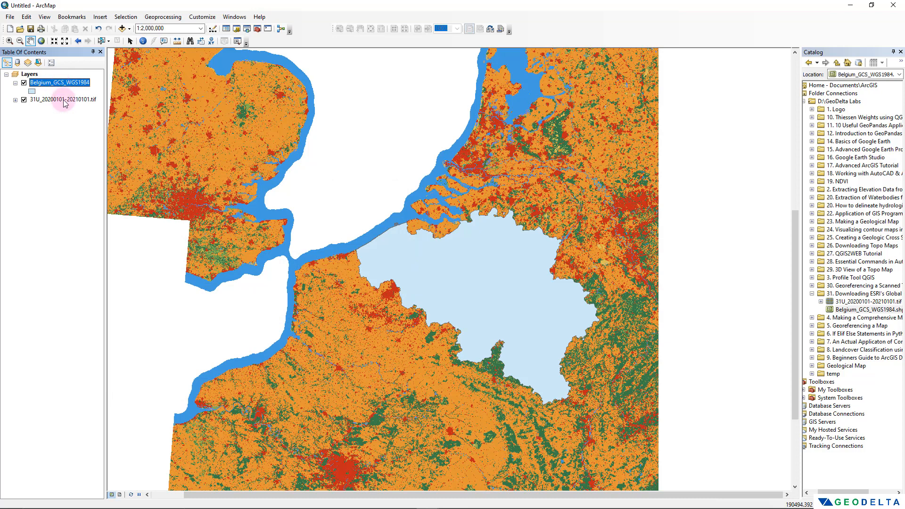
Recheck the land cover raster's spatial reference for comparison with the Belgium boundary layer.
click(56, 100)
right_click(63, 99)
click(93, 239)
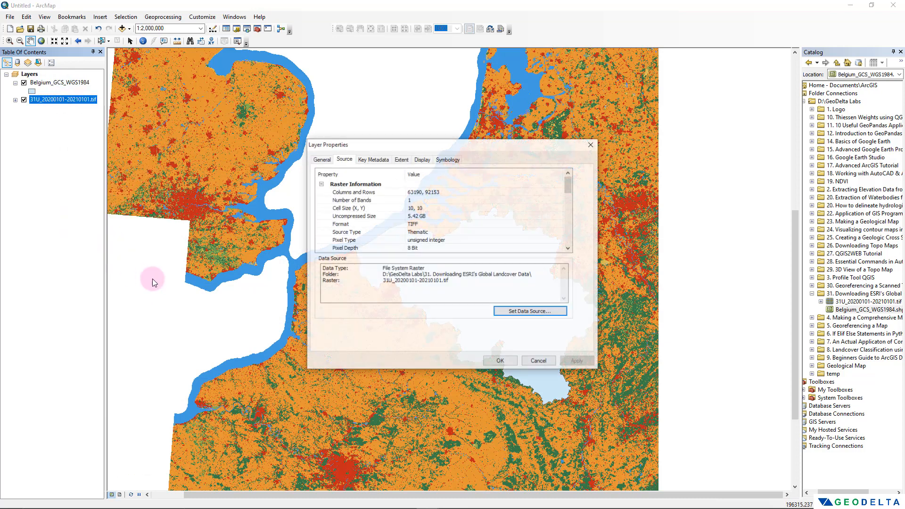
scroll(471, 215, down, 5)
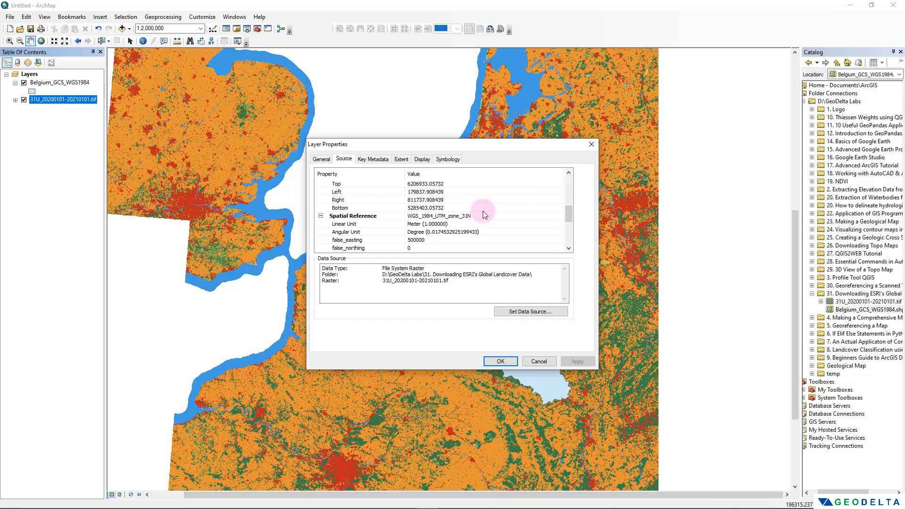
click(592, 144)
key(Up)
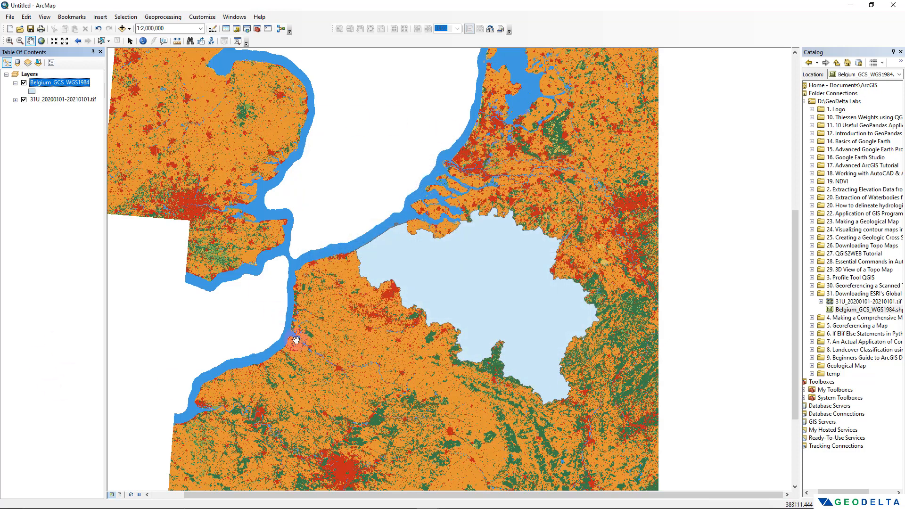
Check the data frame's current coordinate system, close its properties and select the Belgium boundary layer.
right_click(29, 74)
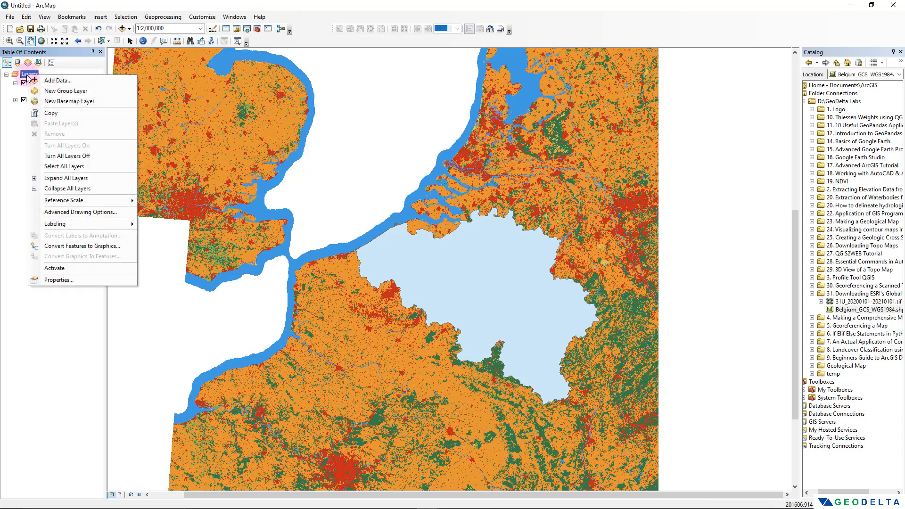
click(81, 279)
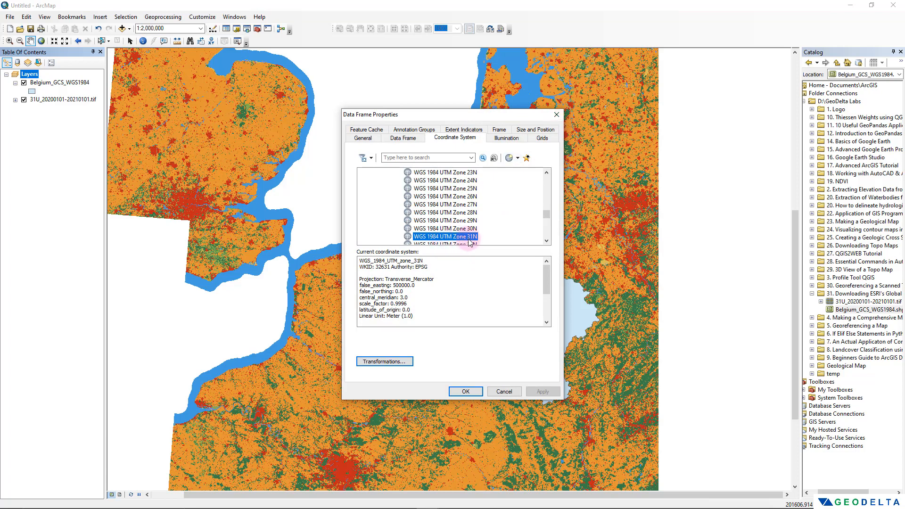
click(557, 115)
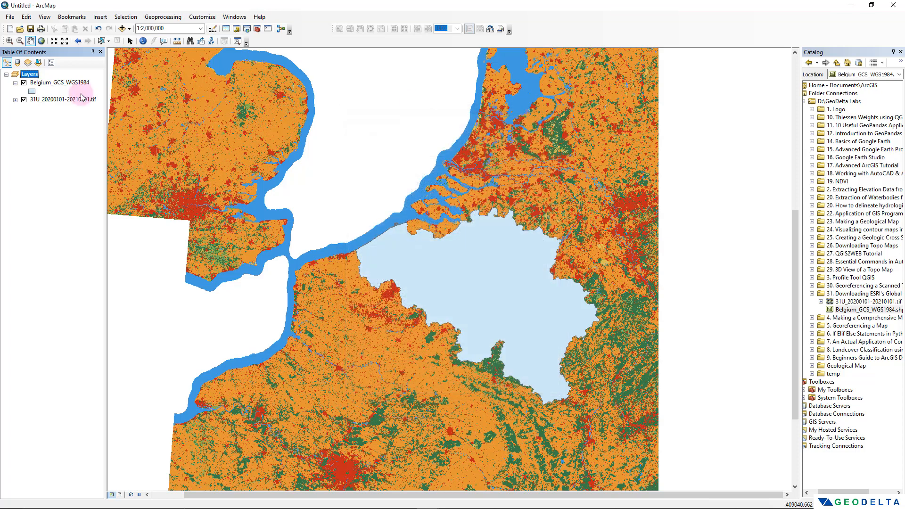
click(61, 84)
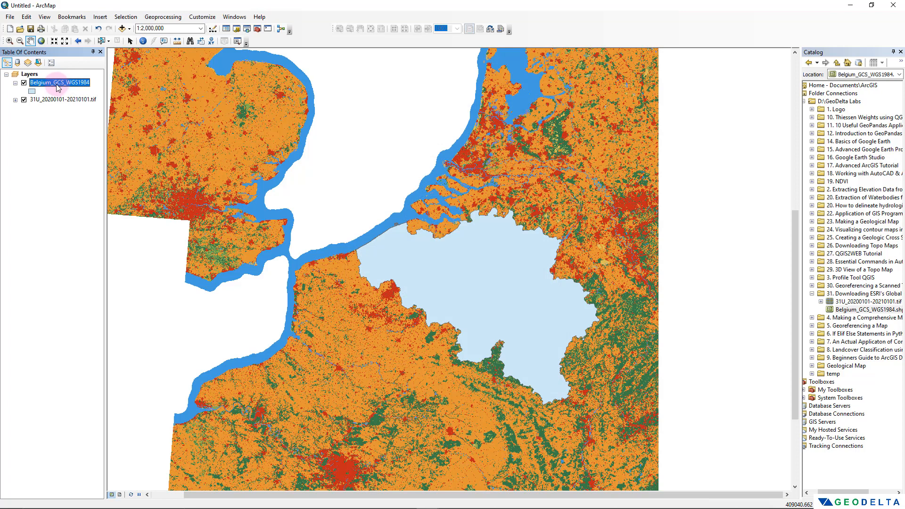
Set up a data export of all Belgium_GCS_WGS1984 features using the data frame's coordinate system.
right_click(57, 88)
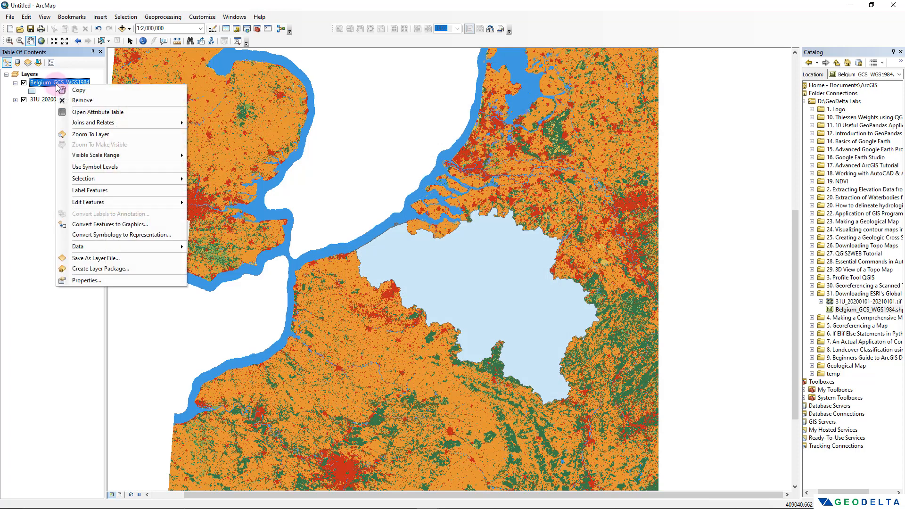
mouse_move(144, 250)
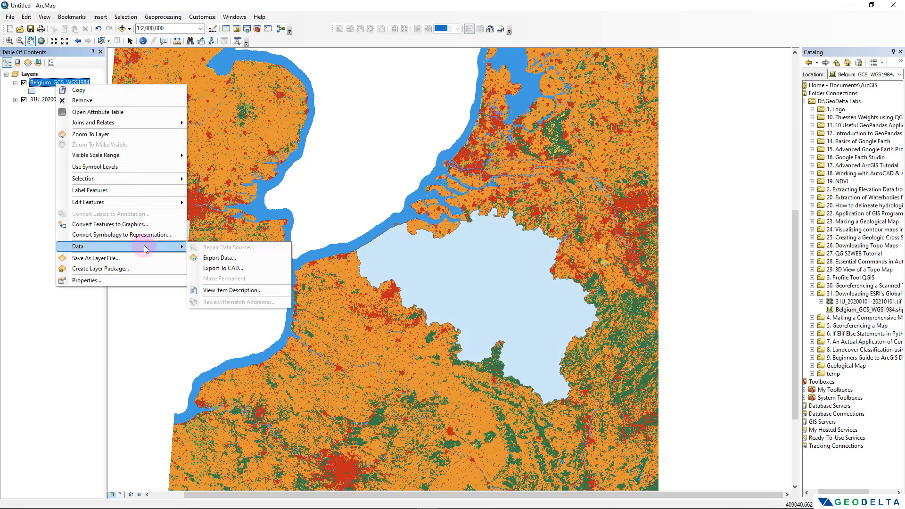
click(219, 258)
click(385, 238)
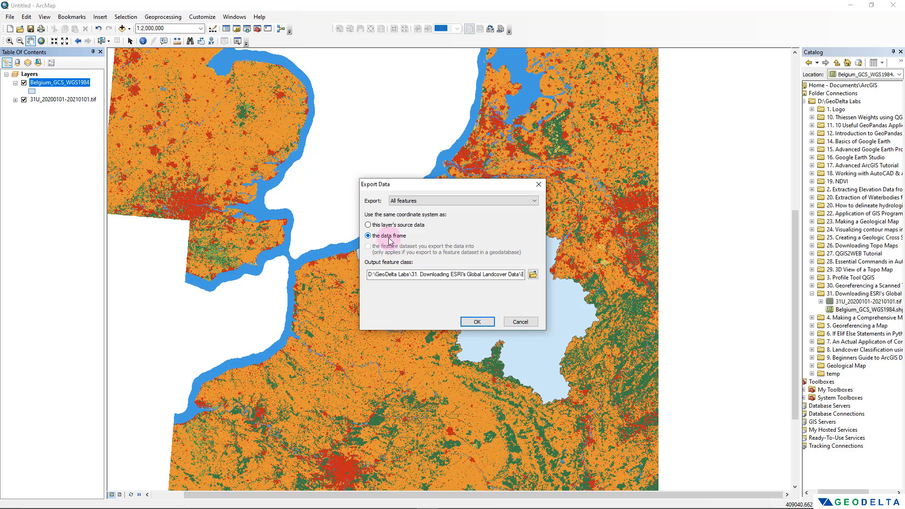
Name the output shapefile Belgium_UTMZ31N.shp, run the export and add the exported layer to the map.
drag(472, 275, 622, 274)
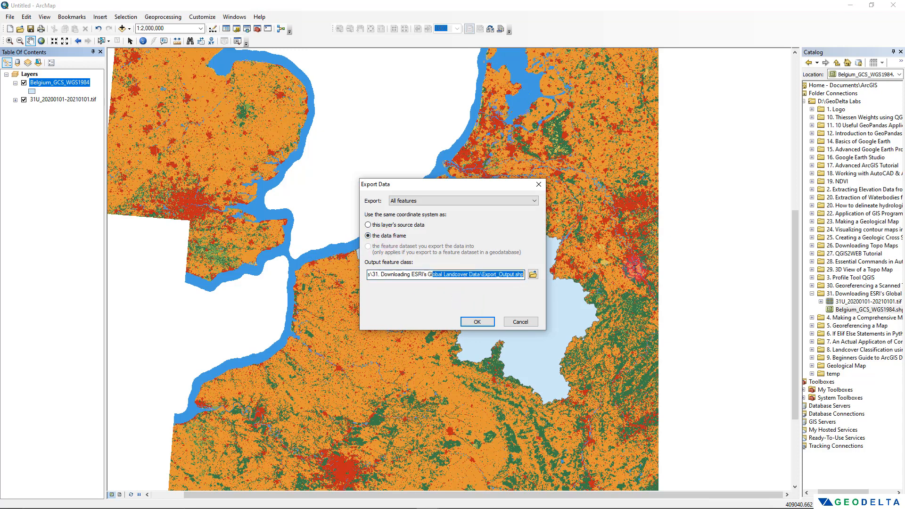
click(500, 274)
drag(482, 275, 515, 273)
text(Belgi)
text(um.sh)
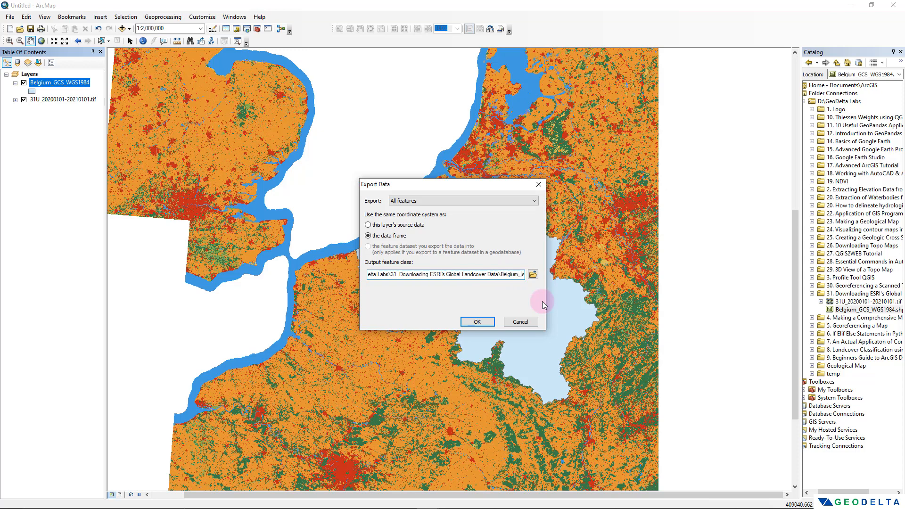
text(UTM)
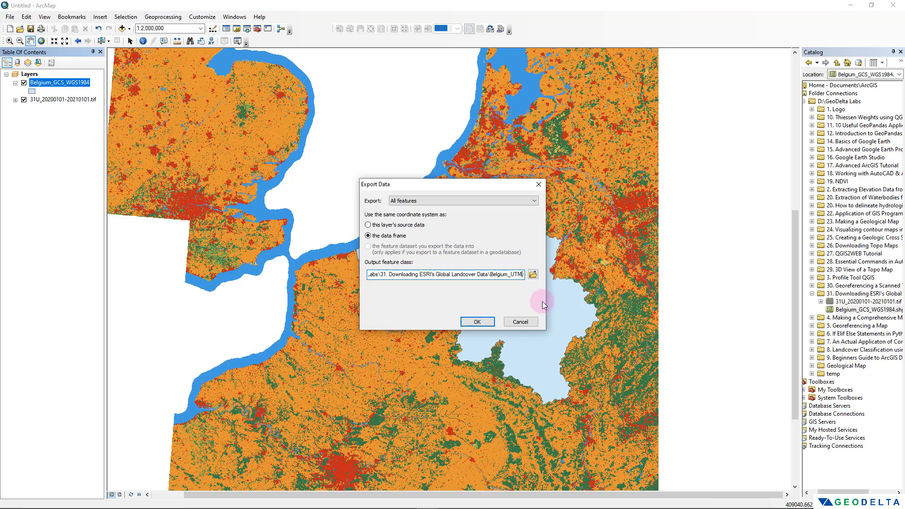
text(Z31N)
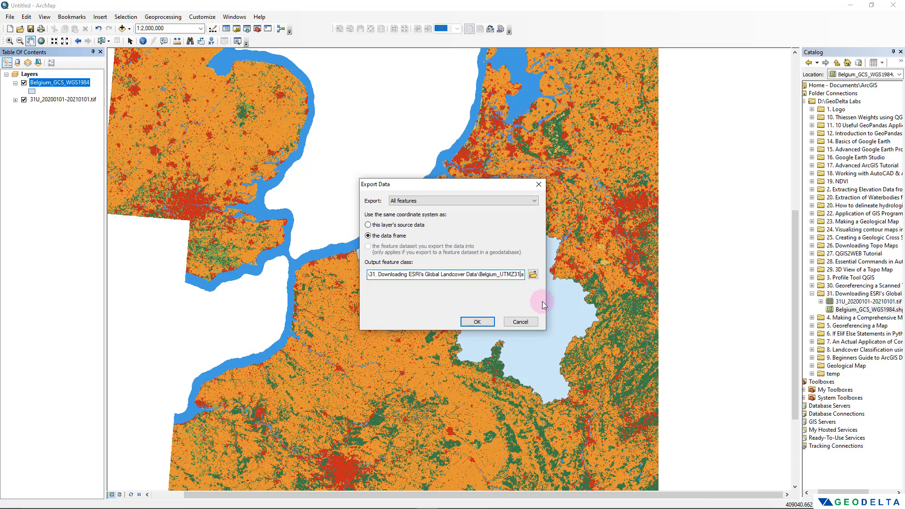
click(518, 276)
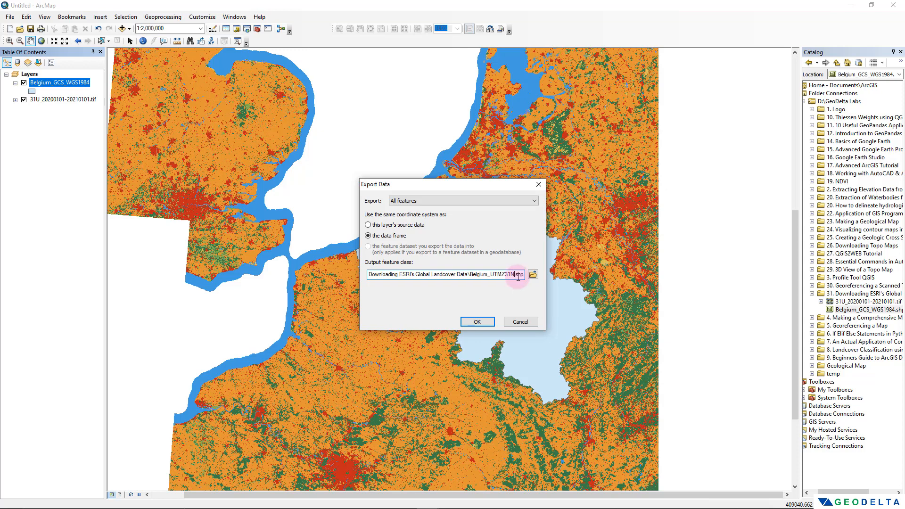
click(478, 323)
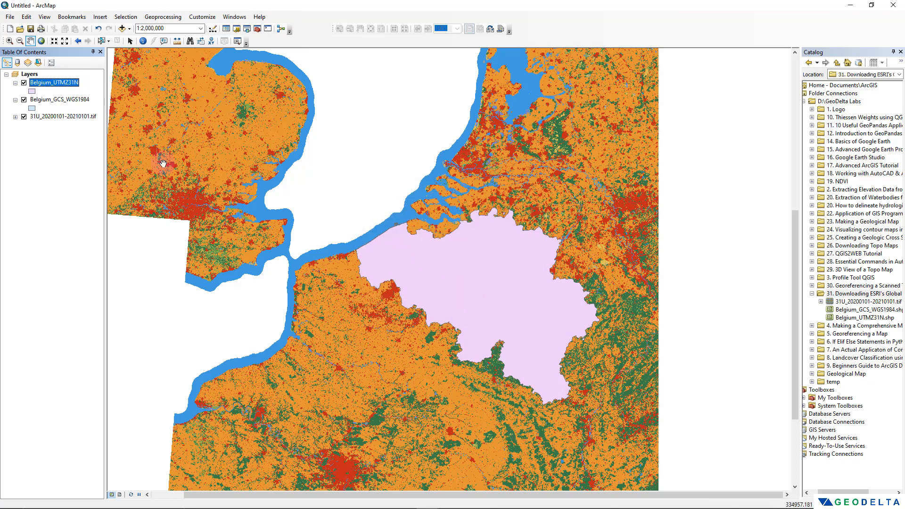
Hide the Belgium_GCS_WGS1984 layer and check the projected coordinate system in the Belgium_UTMZ31N layer's source properties.
click(24, 100)
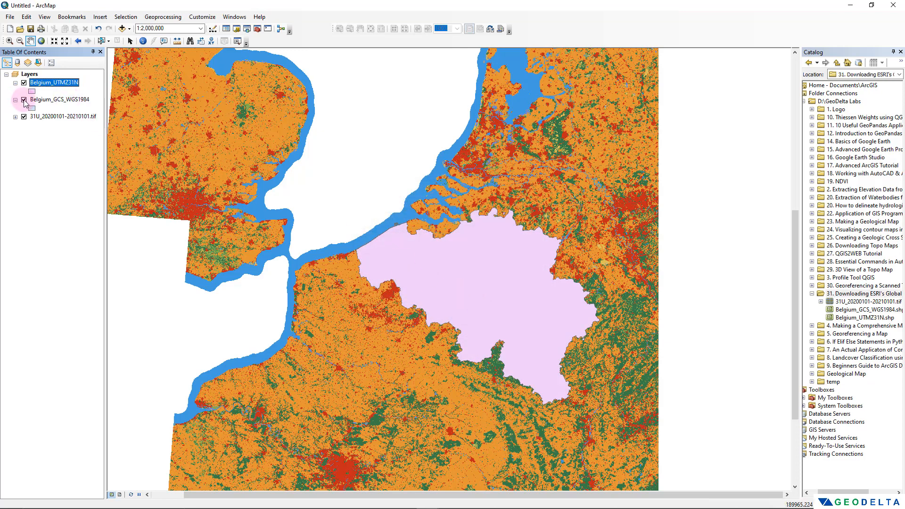
right_click(67, 79)
click(134, 275)
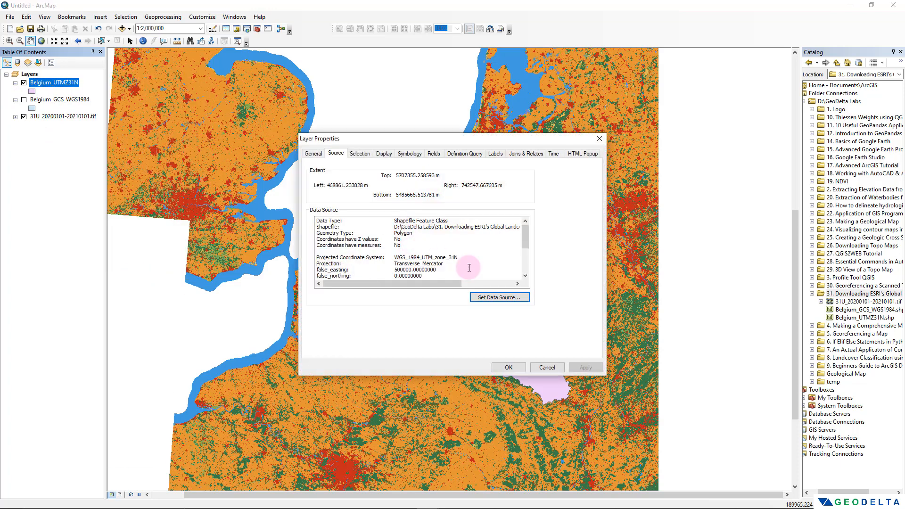
scroll(502, 246, down, 3)
drag(457, 227, 395, 227)
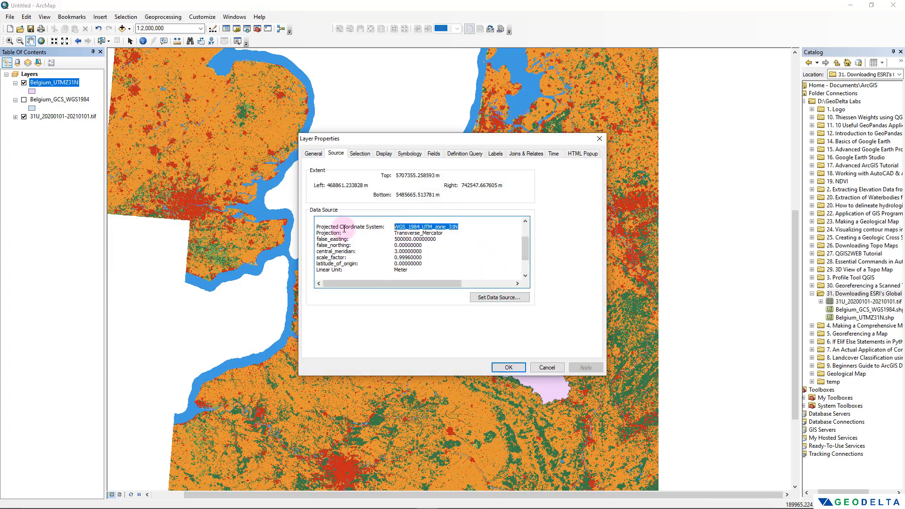
click(600, 139)
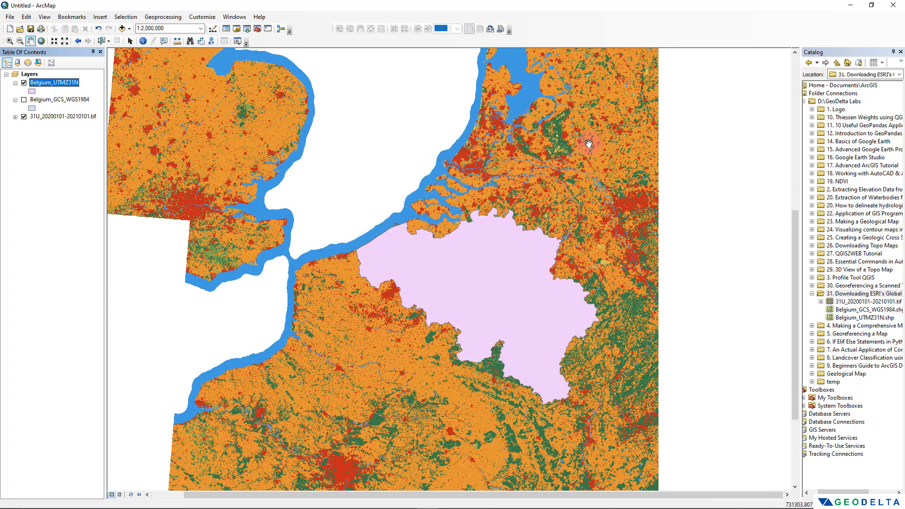
Search for "clip", open the Clip (Data Management) tool and set 31U_20200101-20210101.tif as its input raster.
click(247, 29)
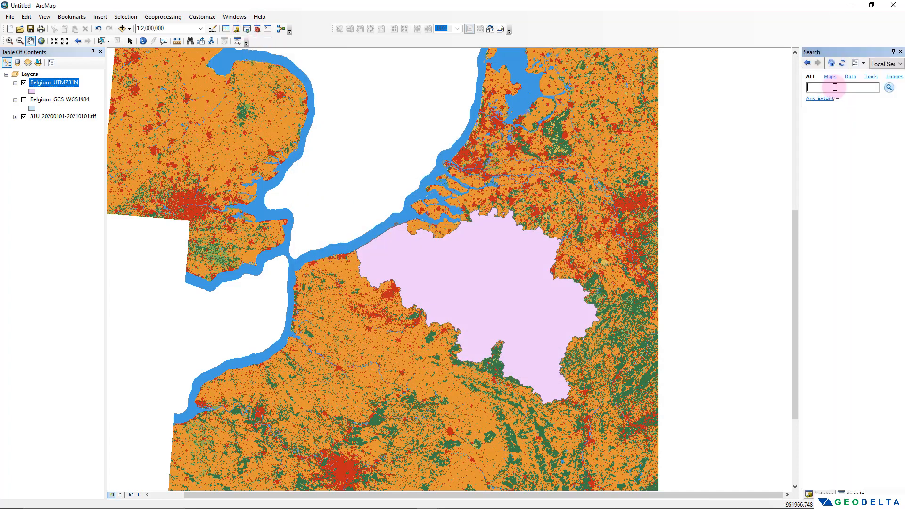
key(Return)
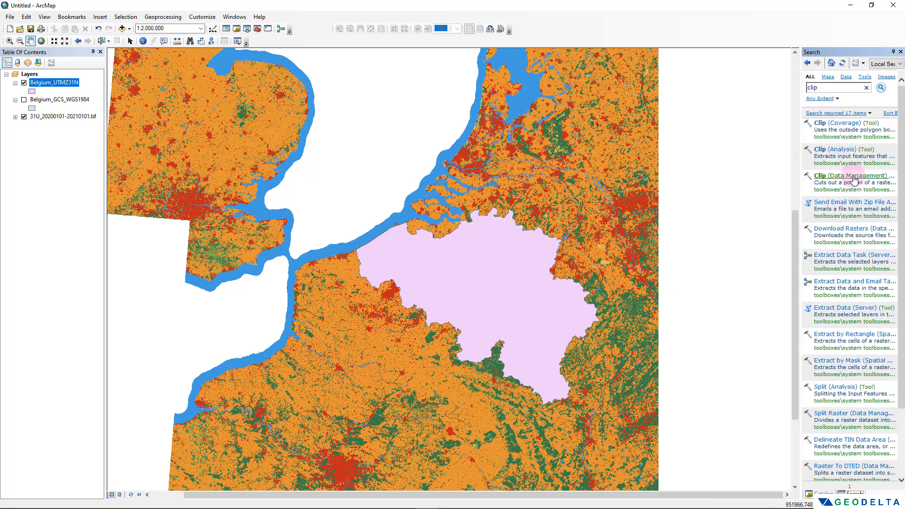
click(855, 176)
click(64, 117)
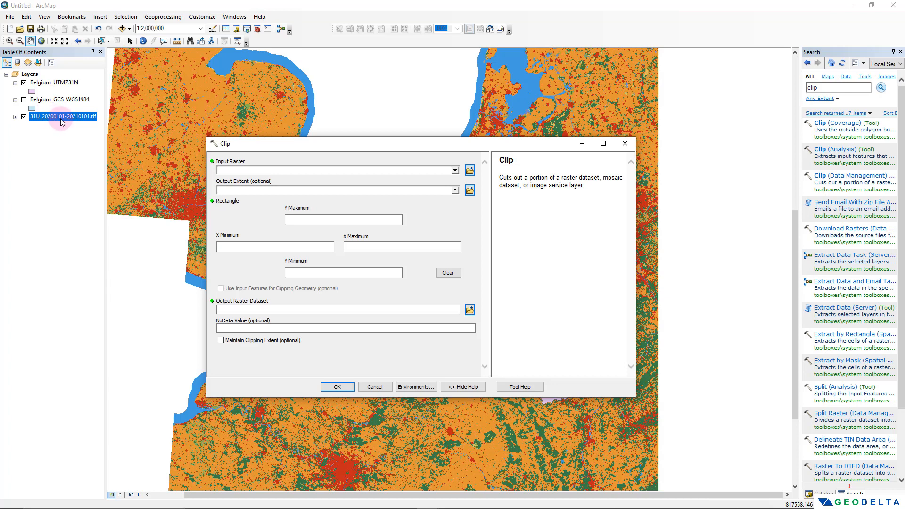
drag(63, 122, 246, 170)
Set the clip's output extent to Belgium_UTMZ31N and enable using the input features for clipping geometry.
click(442, 189)
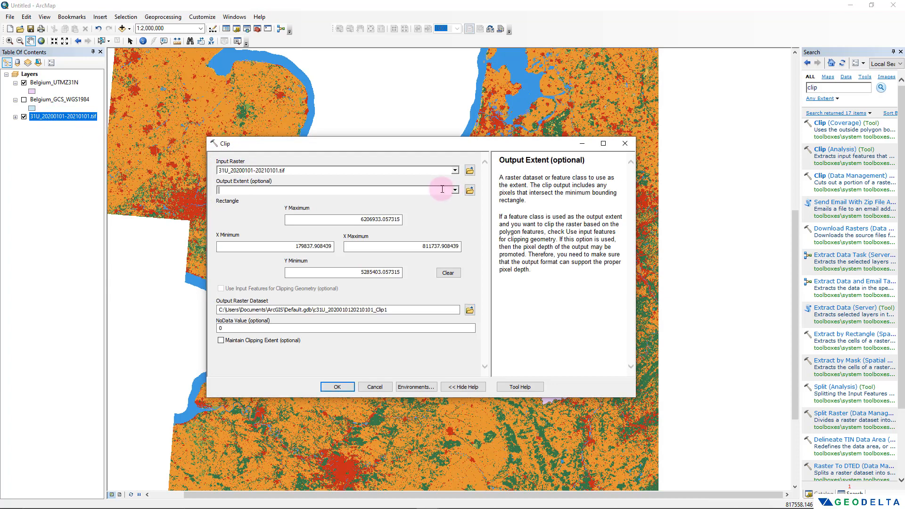
click(455, 189)
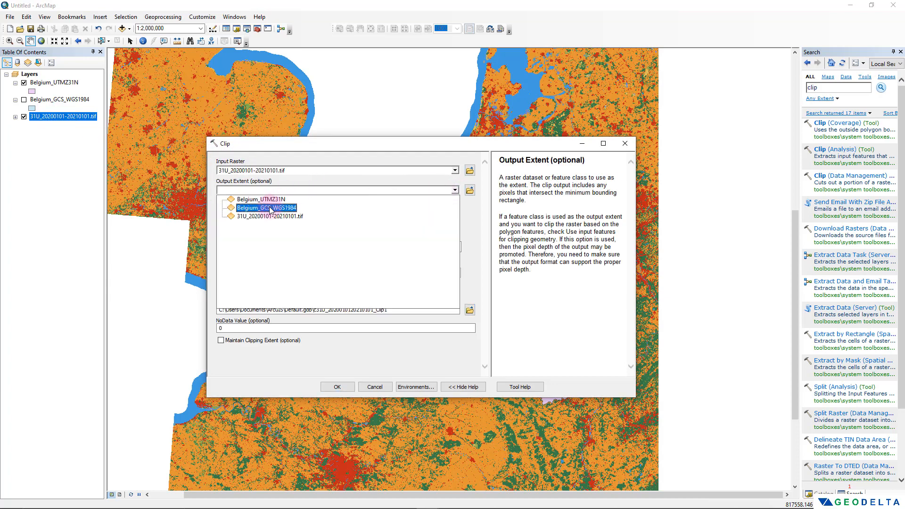
click(260, 199)
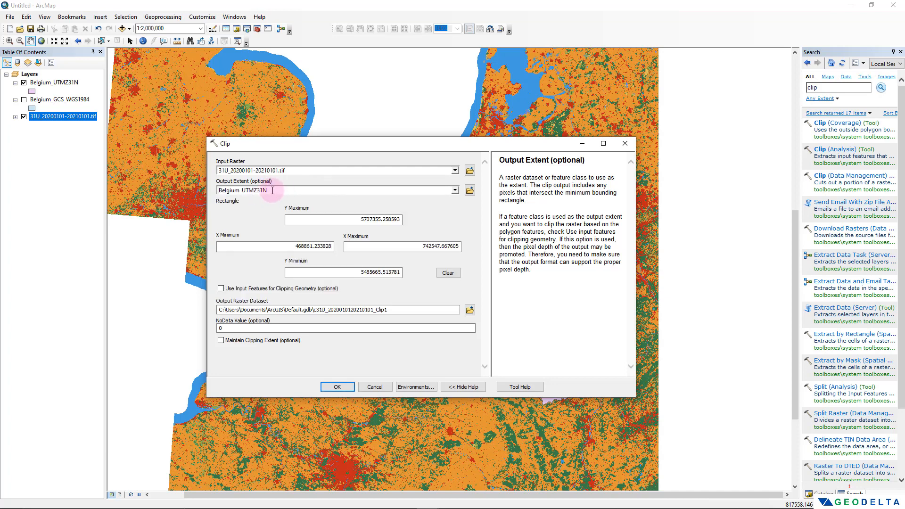
click(221, 289)
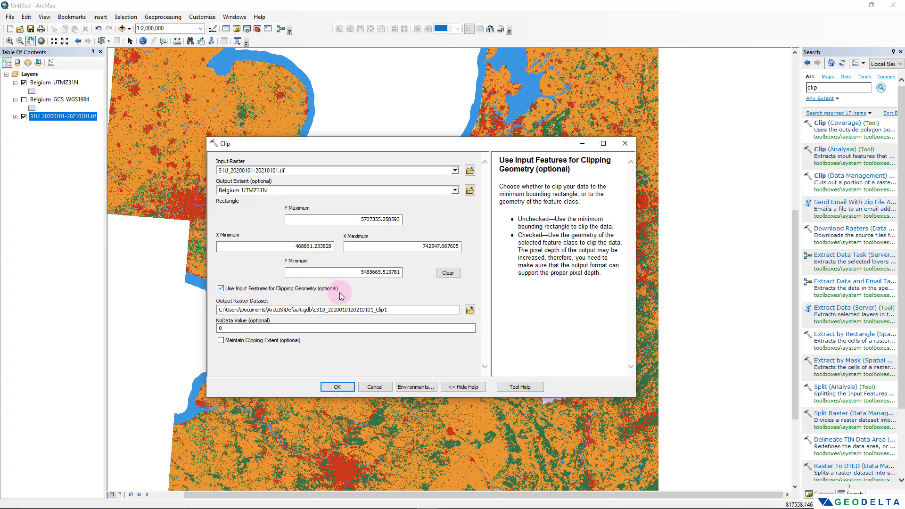
drag(440, 151, 682, 278)
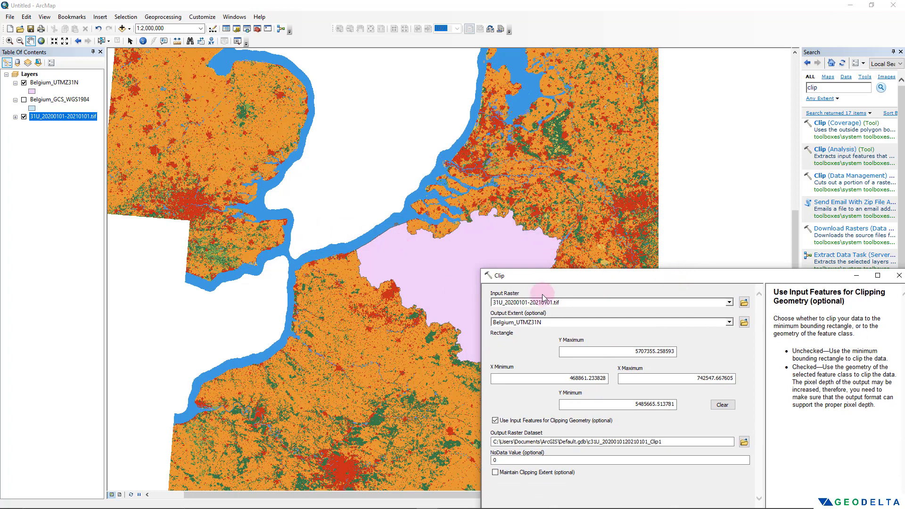
drag(606, 282, 304, 167)
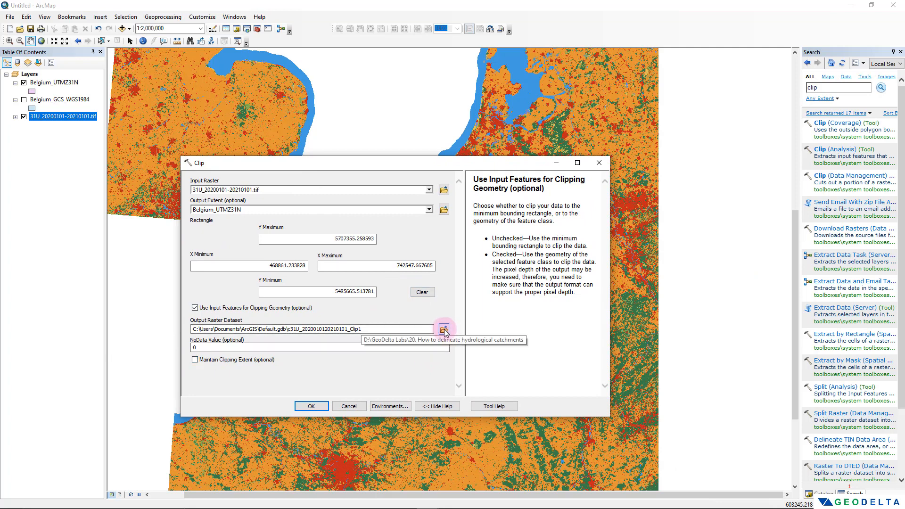
Set the output raster to landcover_BE.tif in the 31. Downloading ESRI's Global Landcover Data folder and run the clip.
click(444, 329)
text(landcover_BE)
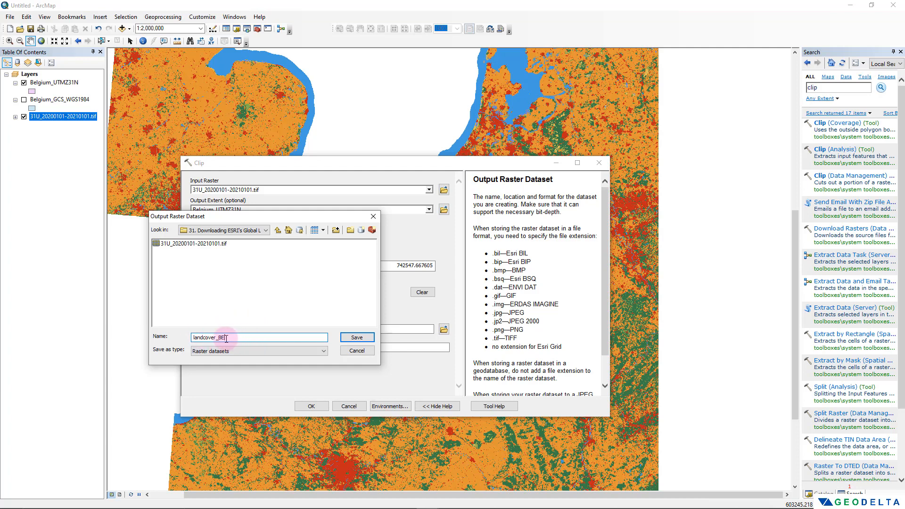
drag(219, 338, 249, 339)
click(266, 338)
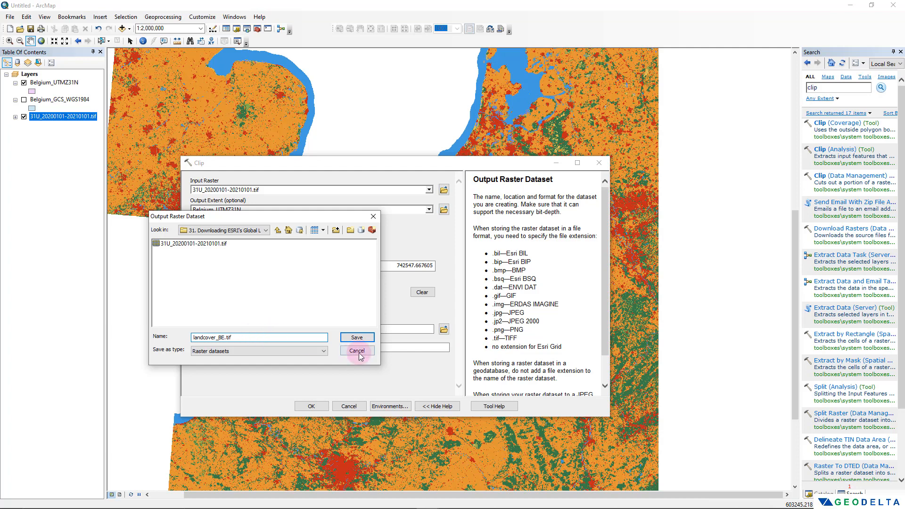
click(357, 337)
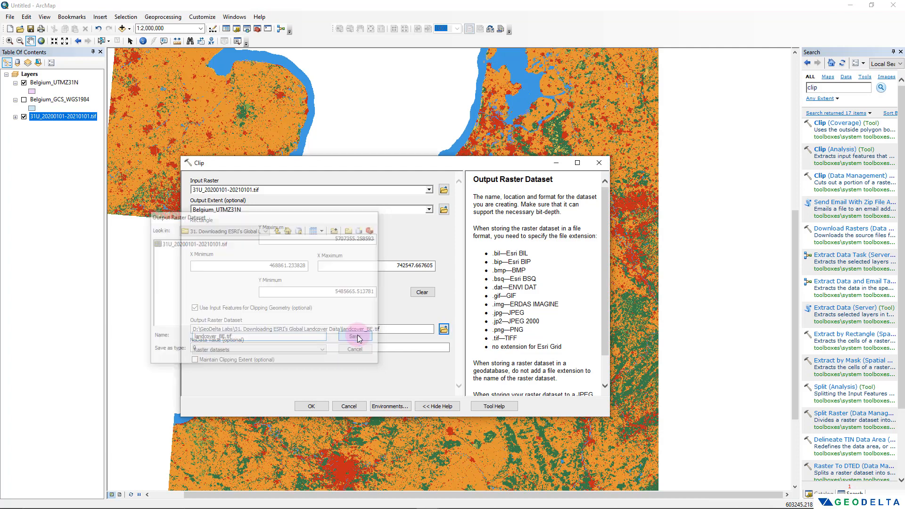
click(312, 406)
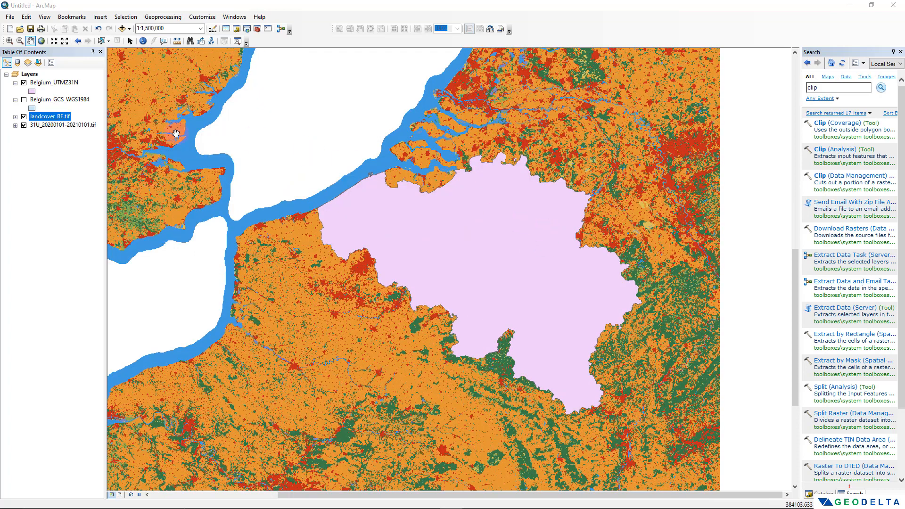
Hide the original 31U_20200101-20210101.tif raster and the Belgium_UTMZ31N boundary, leaving only the clipped land cover displayed.
click(24, 125)
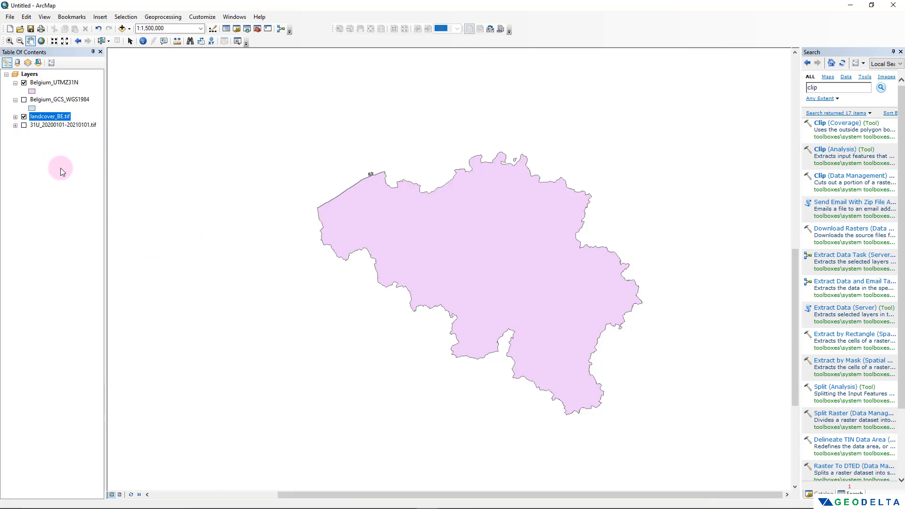
click(24, 83)
scroll(414, 272, down, 2)
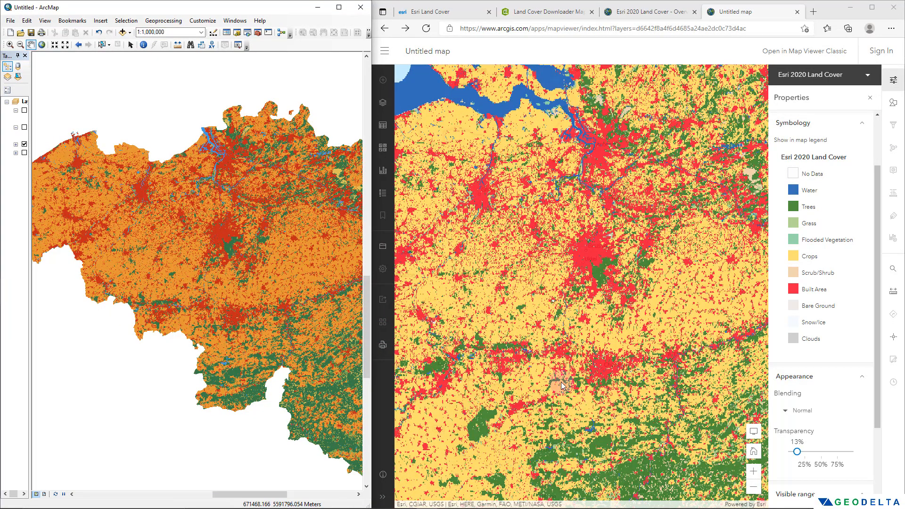
Compare the clipped Belgium land cover raster with the online Esri 2020 Land Cover map and its class legend.
drag(269, 259, 243, 279)
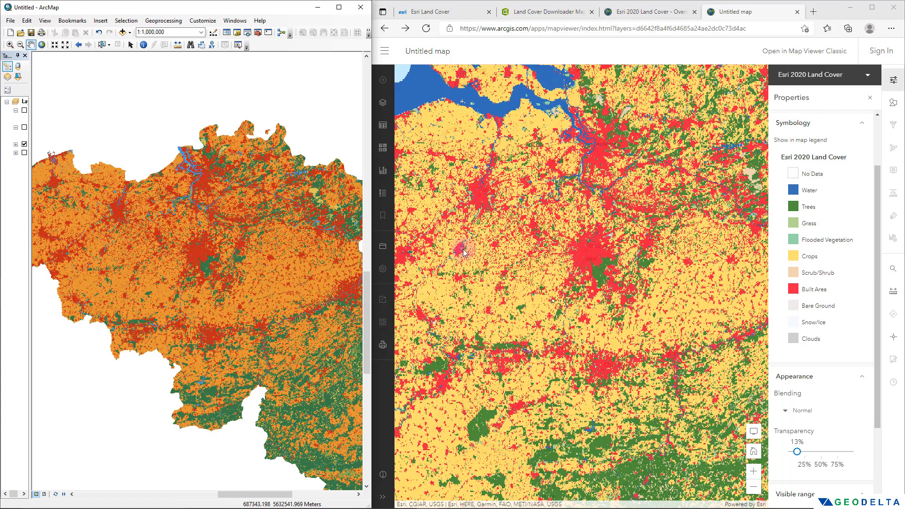
scroll(194, 261, up, 2)
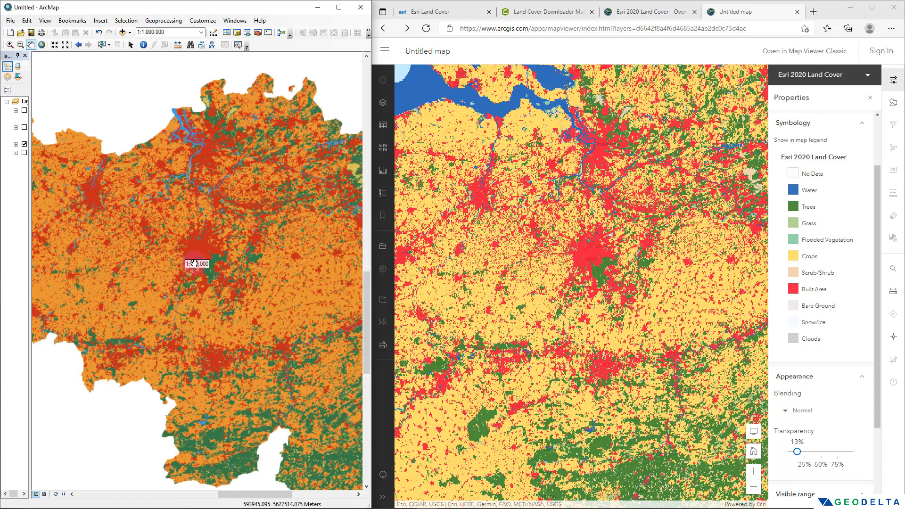
scroll(210, 254, up, 2)
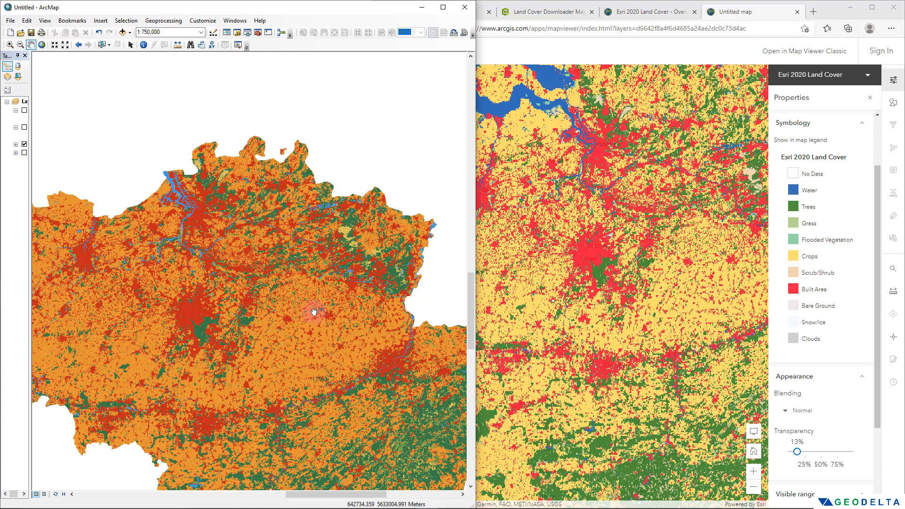
drag(315, 313, 352, 303)
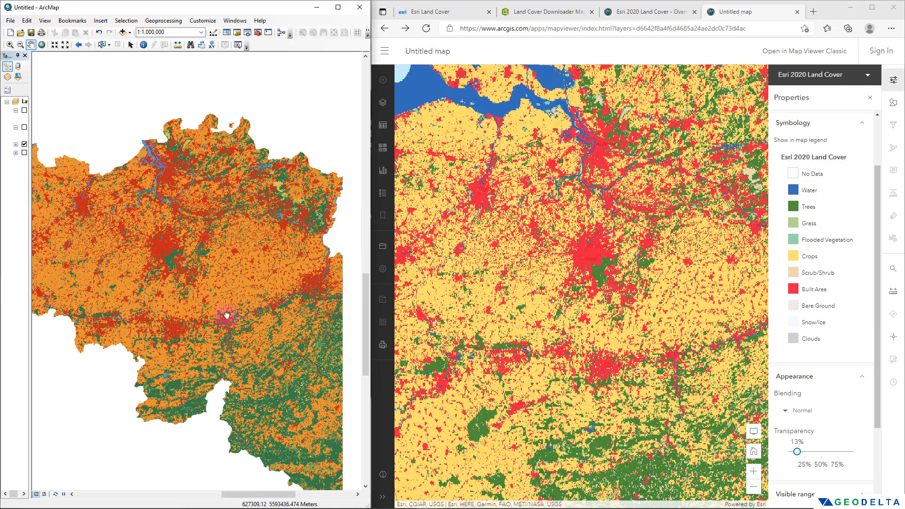
click(156, 251)
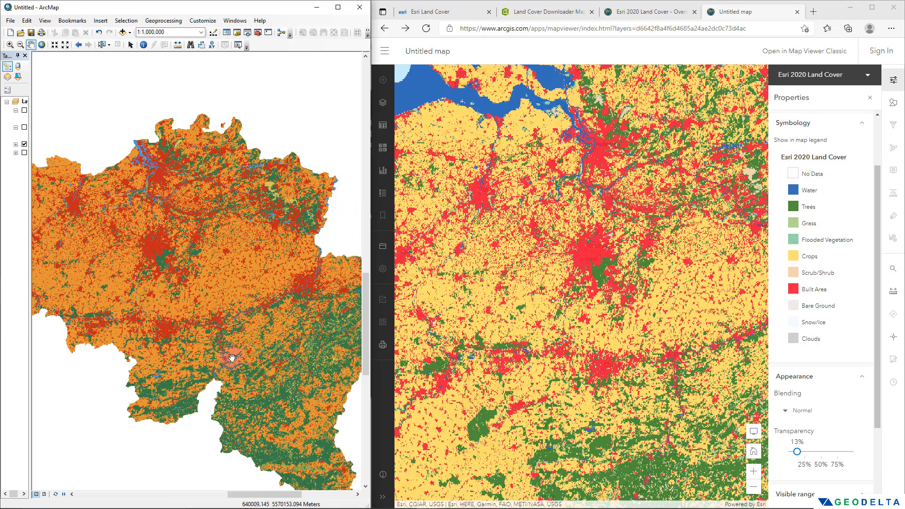
click(215, 350)
click(353, 278)
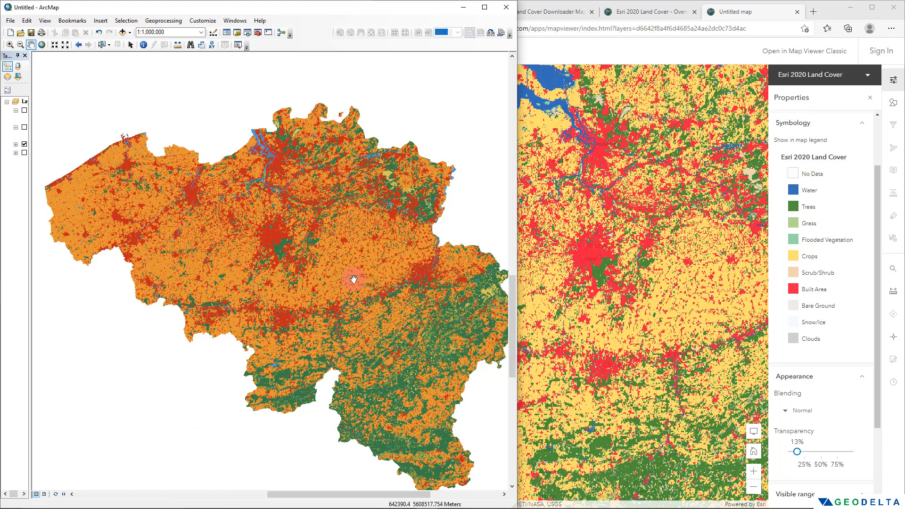
drag(354, 279, 334, 284)
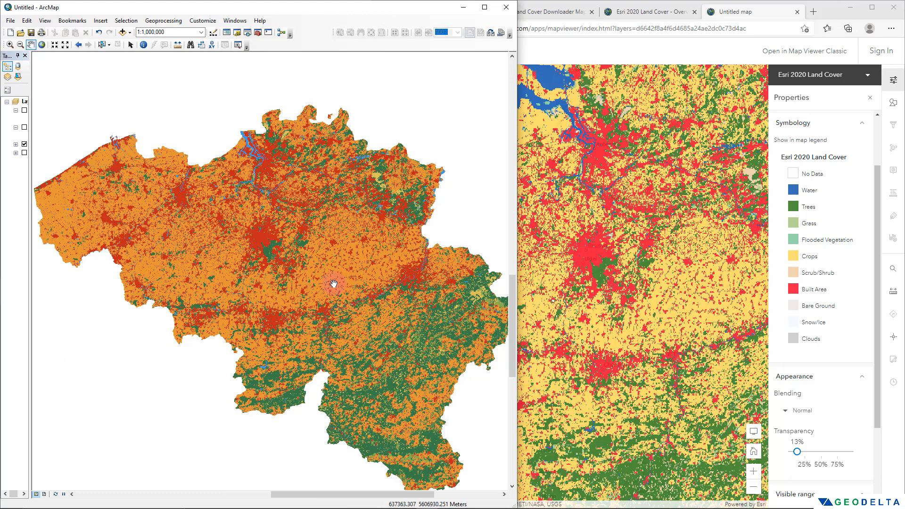